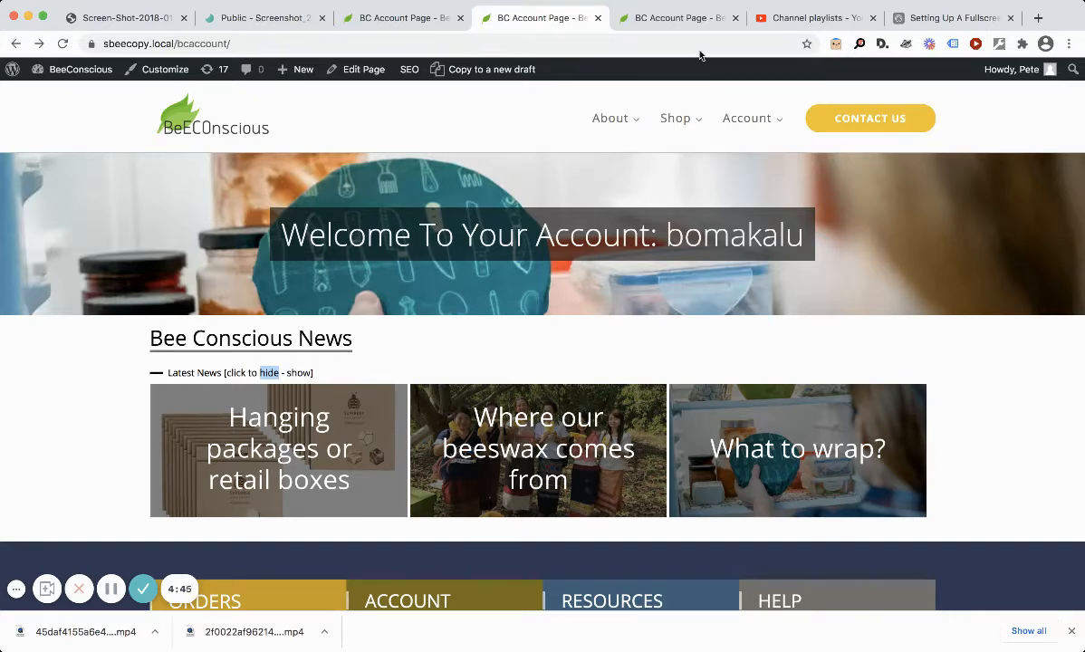
Switch to the account page open in the Oxygen builder and review its layout from the header down to the footer
{"action": "left_click", "coordinate": [672, 18]}
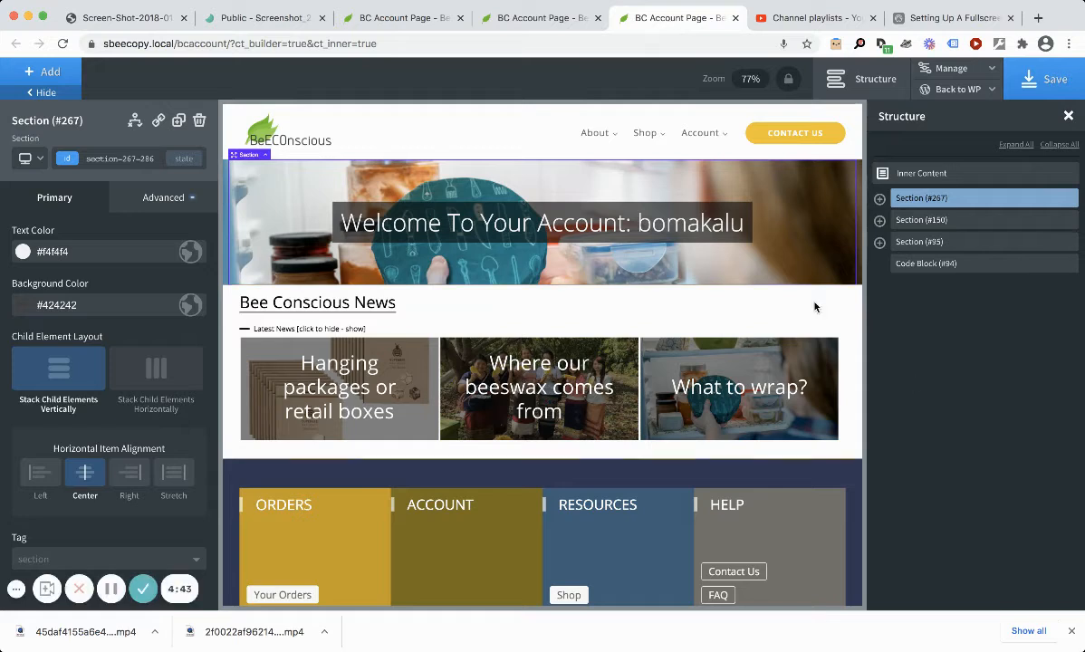
{"action": "mouse_move", "coordinate": [990, 197]}
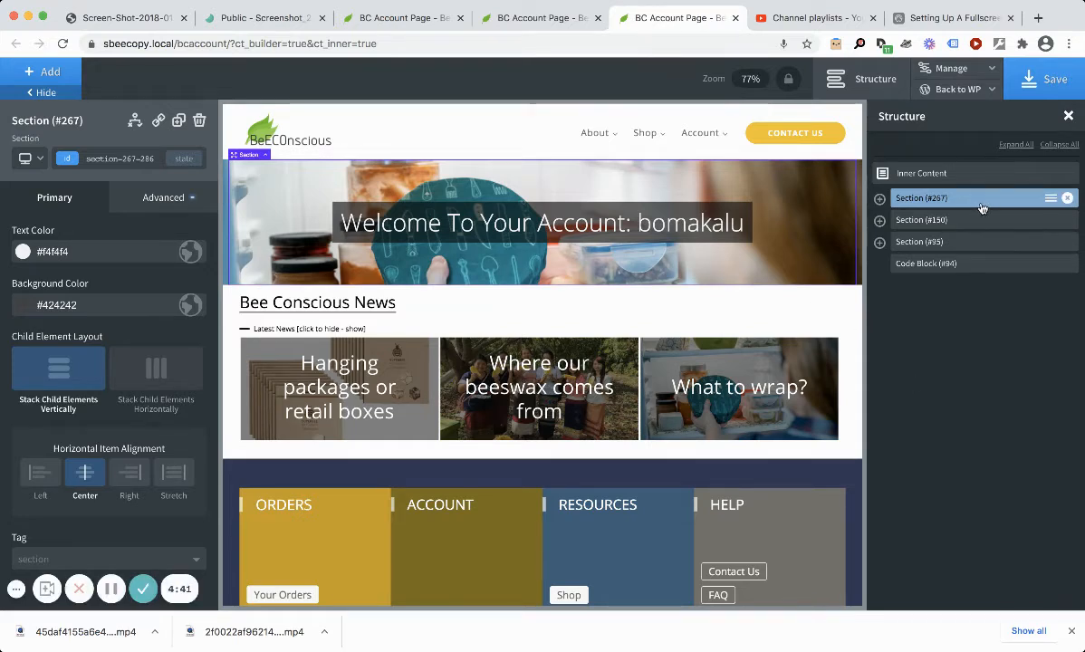
{"action": "left_click", "coordinate": [500, 140]}
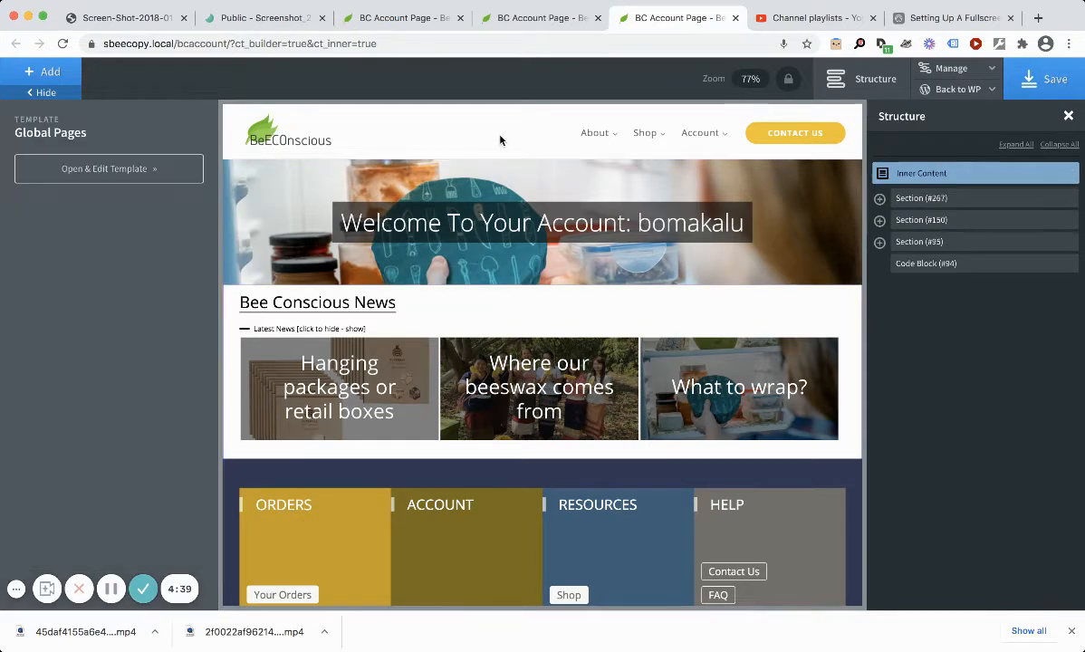
{"action": "scroll", "coordinate": [468, 441], "scroll_direction": "down", "scroll_amount": 5}
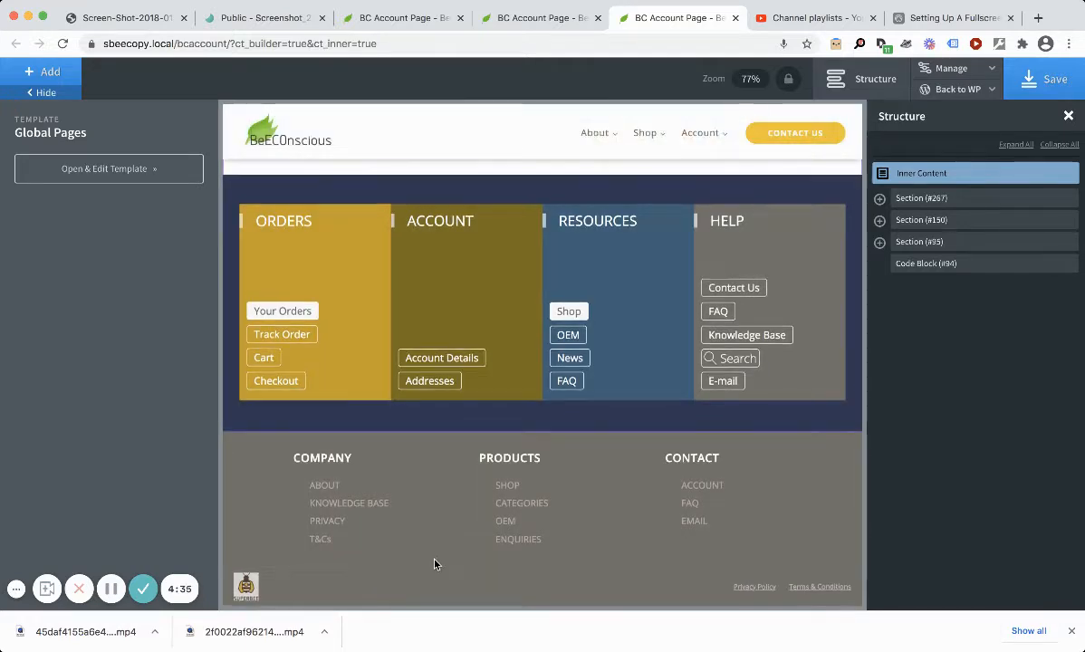
{"action": "scroll", "coordinate": [434, 564], "scroll_direction": "up", "scroll_amount": 5}
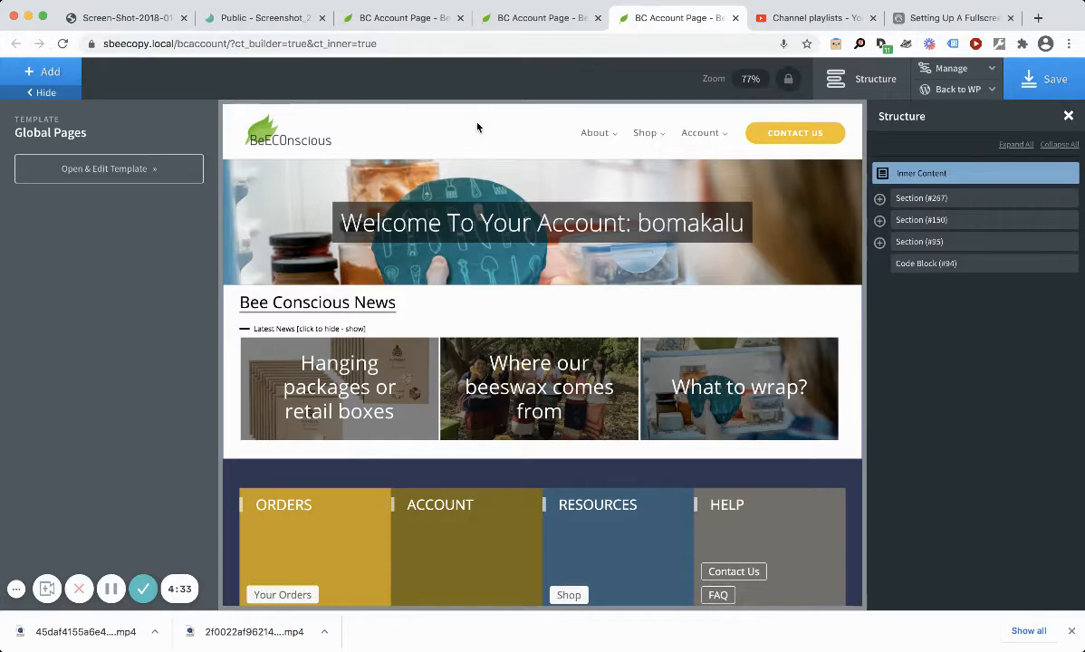
{"action": "scroll", "coordinate": [544, 362], "scroll_direction": "down", "scroll_amount": 5}
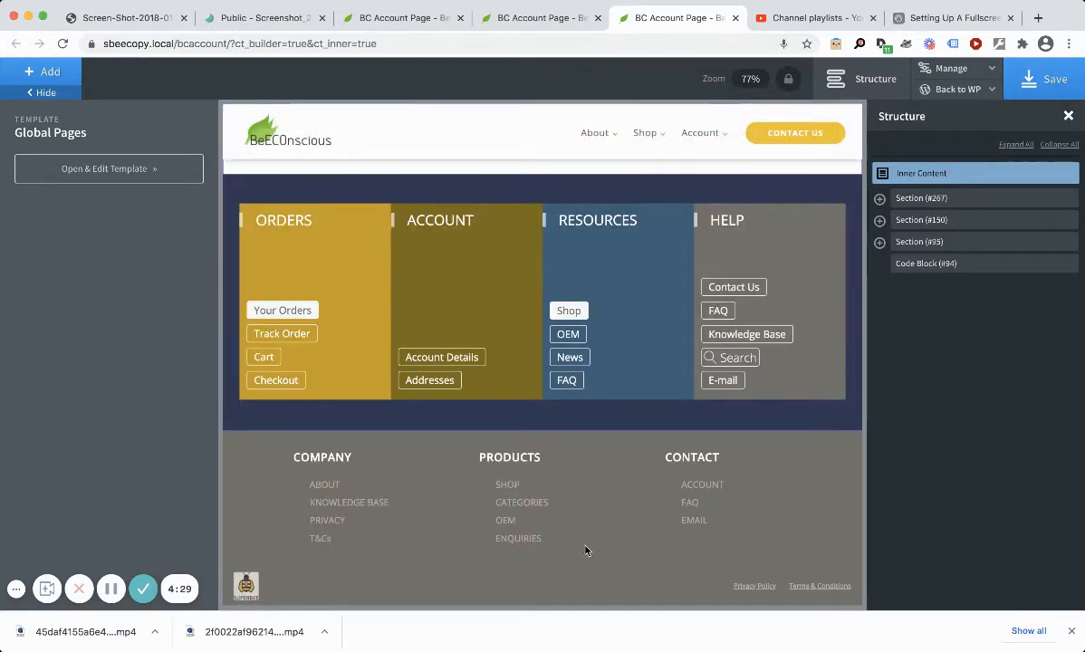
{"action": "scroll", "coordinate": [586, 550], "scroll_direction": "up", "scroll_amount": 5}
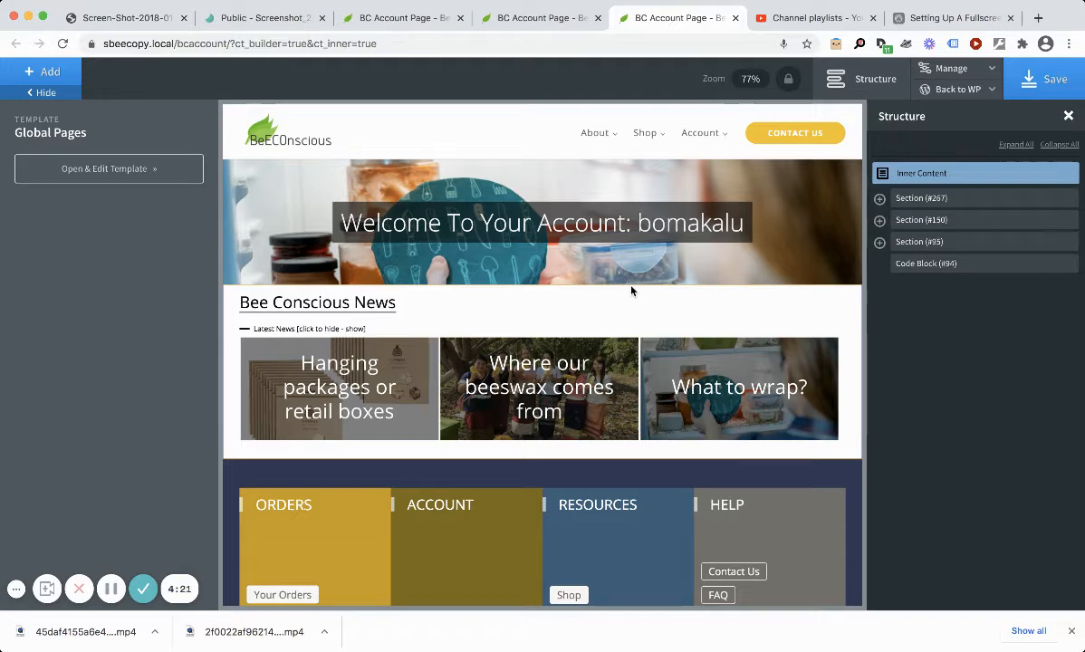
Select the welcome, news and account links sections in turn to identify each one in the page structure
{"action": "left_click", "coordinate": [972, 198]}
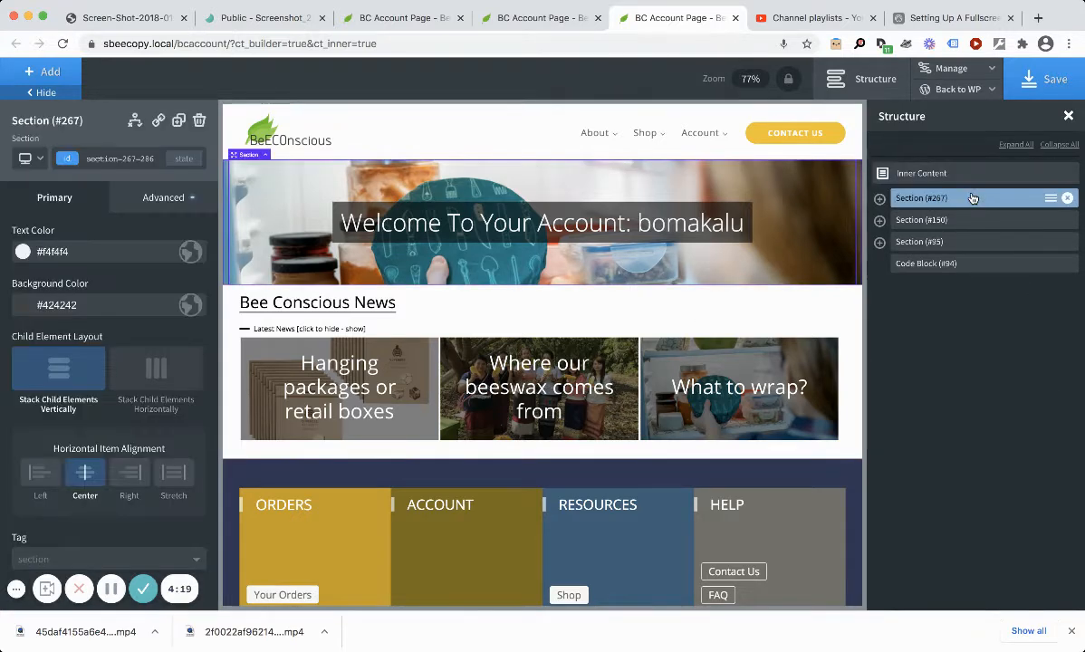
{"action": "left_click", "coordinate": [926, 218]}
{"action": "left_click", "coordinate": [991, 243]}
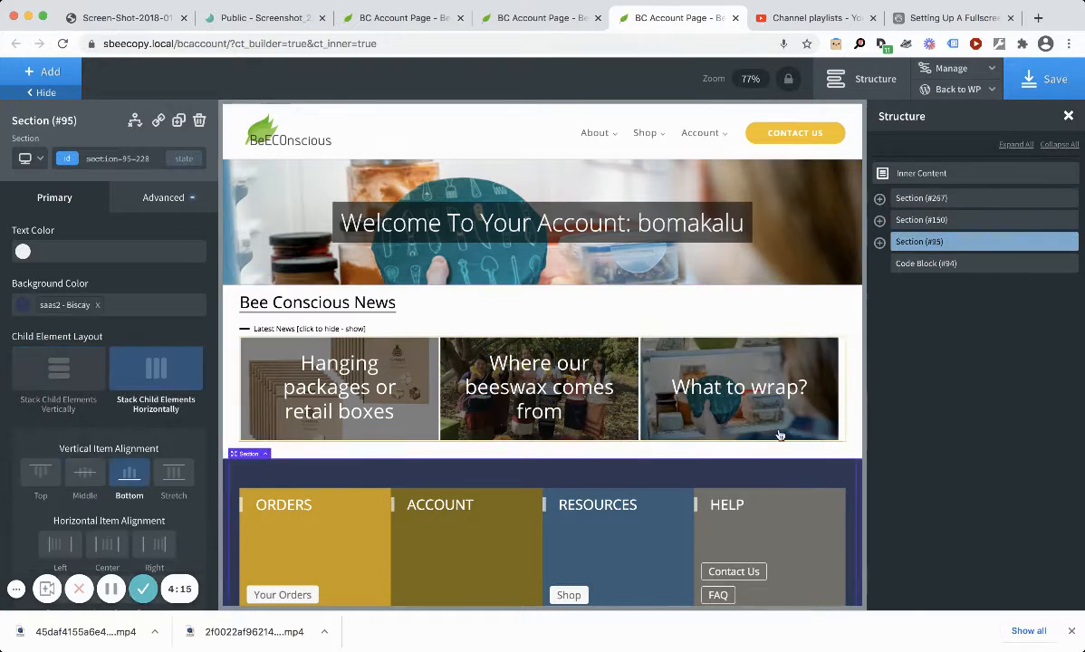
Hide the element properties to widen the canvas, and expand Section #267 through its heading to the username span
{"action": "left_click", "coordinate": [39, 93]}
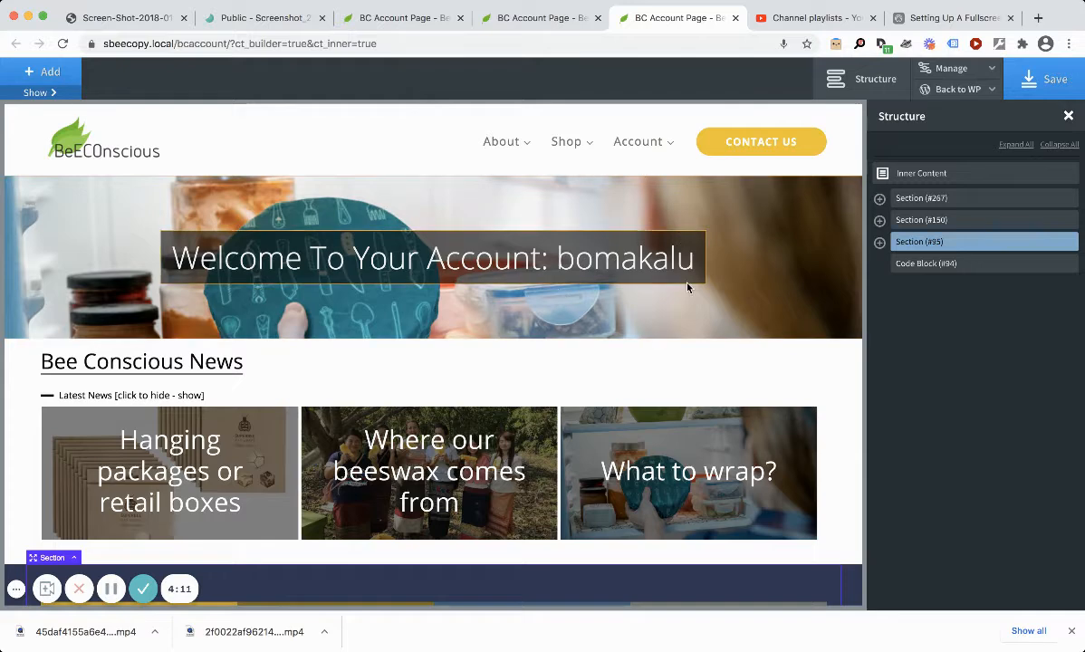
{"action": "left_click", "coordinate": [974, 199]}
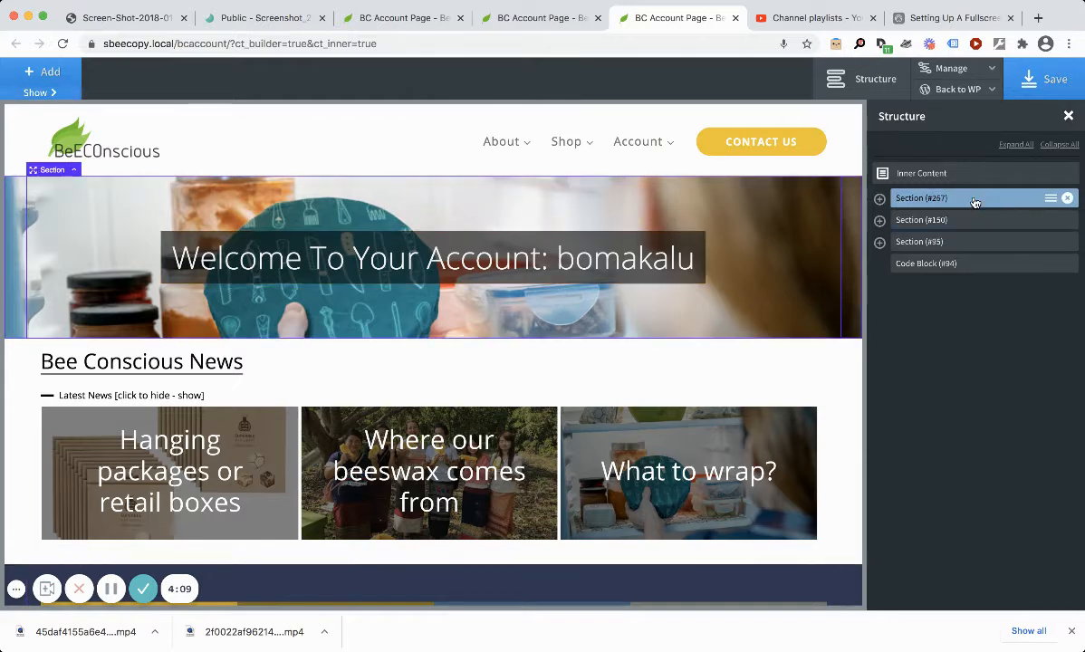
{"action": "left_click", "coordinate": [878, 198]}
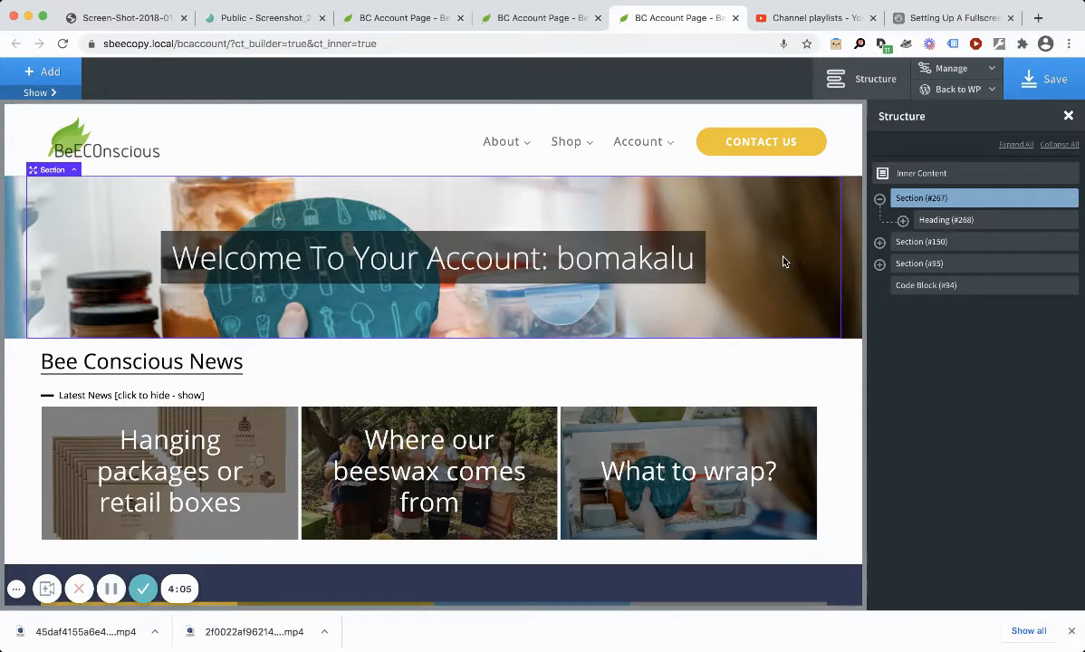
{"action": "left_click", "coordinate": [977, 227]}
{"action": "left_click", "coordinate": [903, 220]}
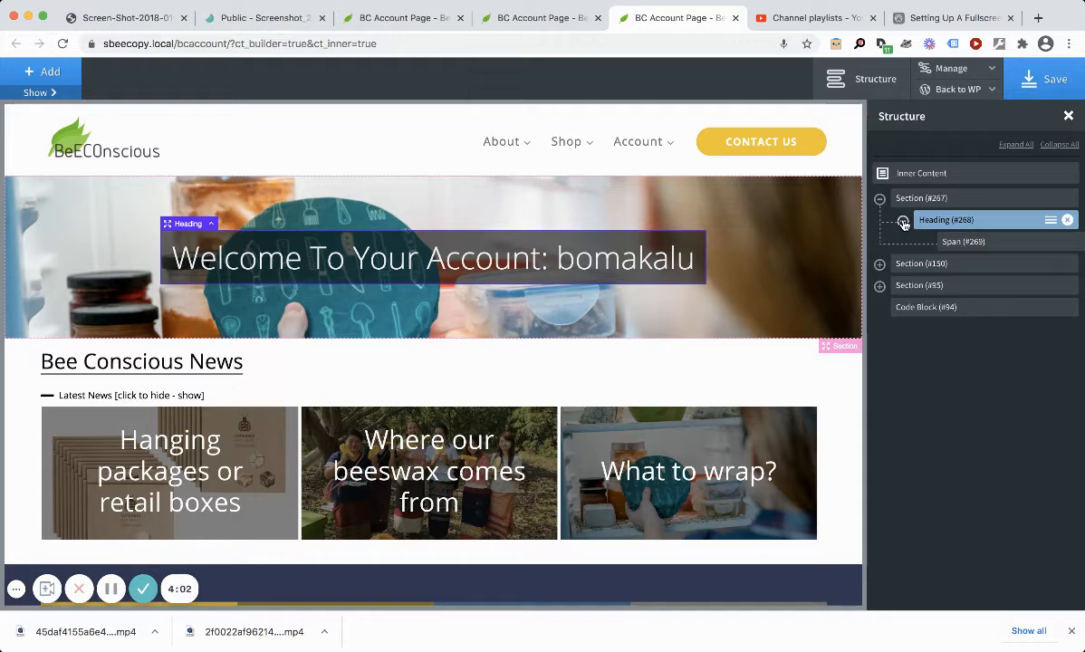
{"action": "left_click", "coordinate": [1015, 244]}
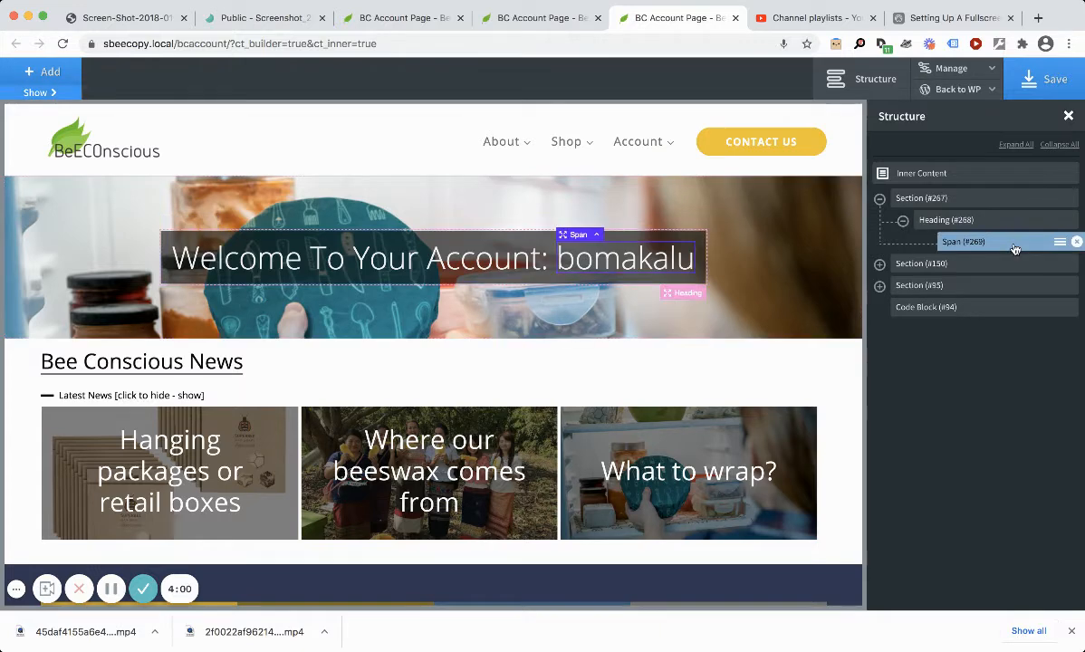
Open the welcome heading's text to inspect its dynamic user data shortcode, and leave text editing
{"action": "double_click", "coordinate": [632, 261]}
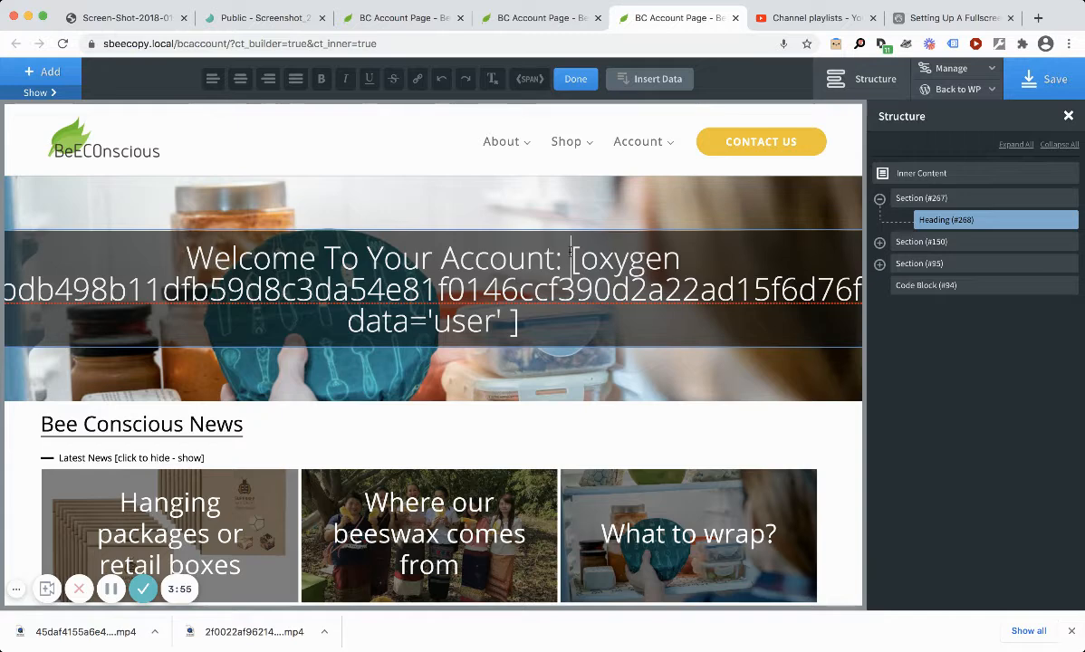
{"action": "left_click_drag", "start_coordinate": [570, 252], "coordinate": [573, 326]}
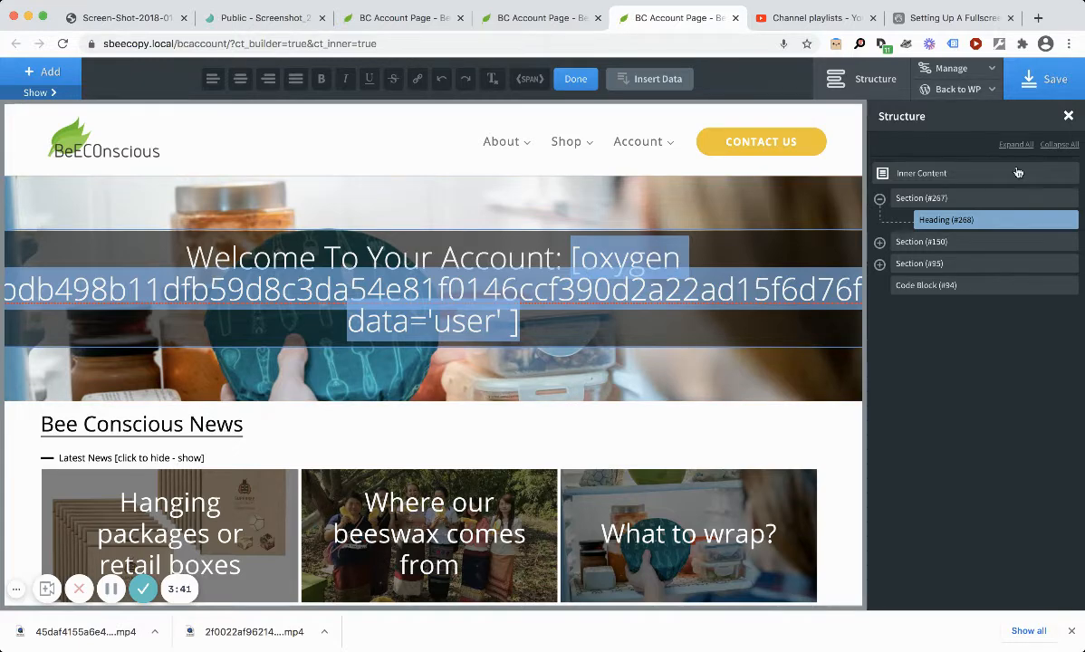
{"action": "left_click", "coordinate": [797, 211]}
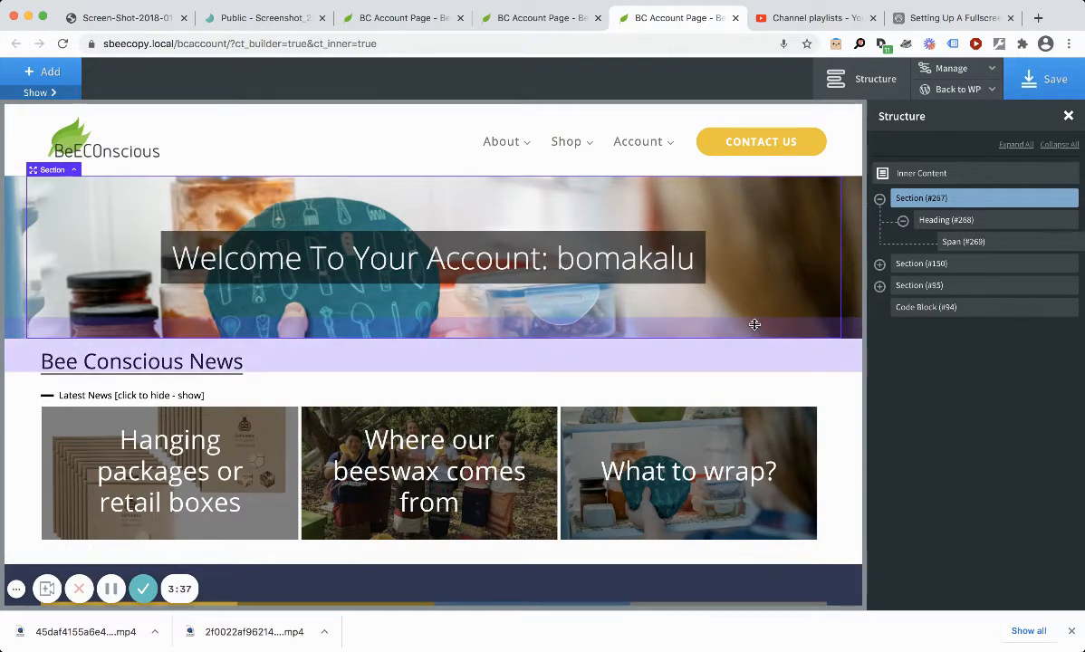
Increase the welcome section's top padding slightly on the canvas and collapse the section in the structure
{"action": "mouse_move", "coordinate": [748, 203]}
{"action": "left_mouse_down"}
{"action": "mouse_move", "coordinate": [749, 241]}
{"action": "mouse_move", "coordinate": [750, 216]}
{"action": "left_mouse_up"}
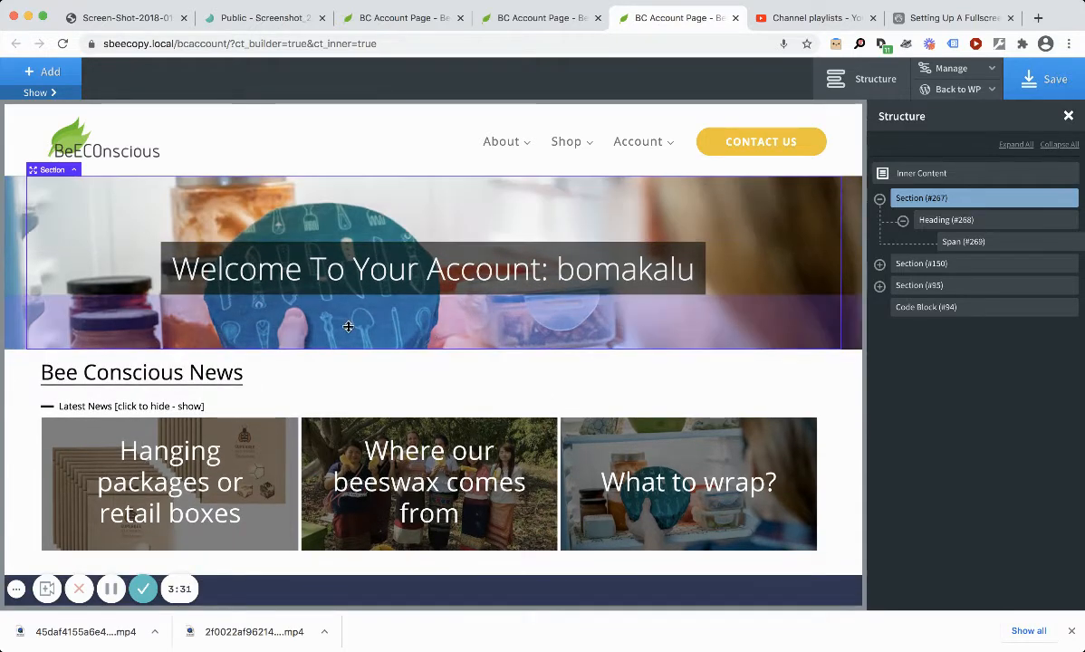
{"action": "left_click", "coordinate": [880, 199]}
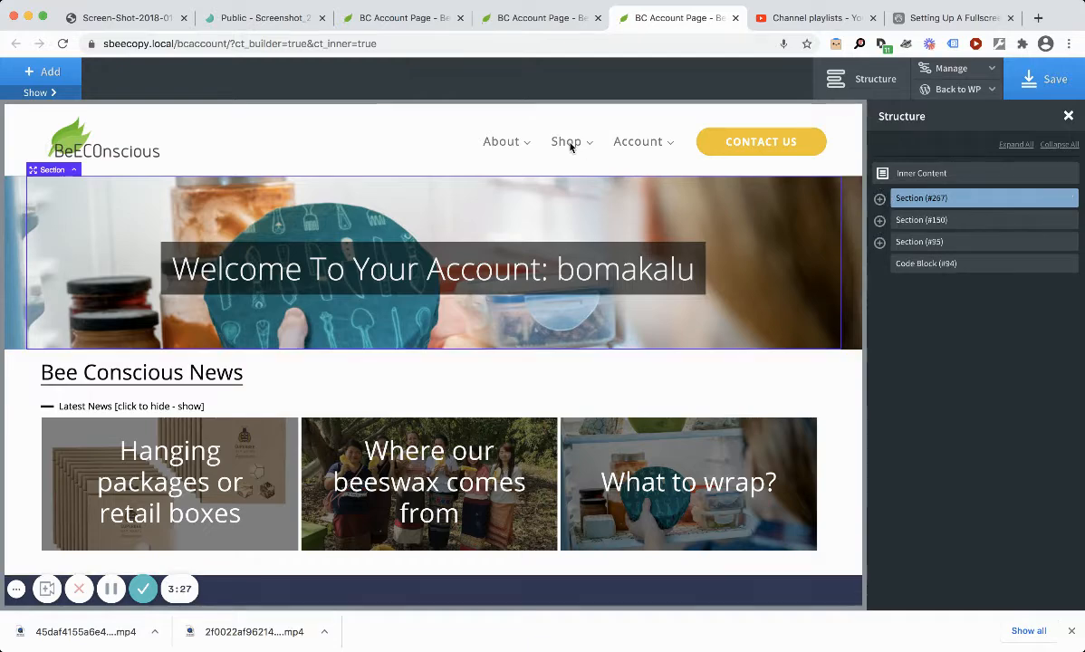
Expand the Bee Conscious News section and inspect its div, toggle, Easy Posts and code block elements
{"action": "scroll", "coordinate": [416, 169], "scroll_direction": "down", "scroll_amount": 5}
{"action": "scroll", "coordinate": [416, 168], "scroll_direction": "up", "scroll_amount": 6}
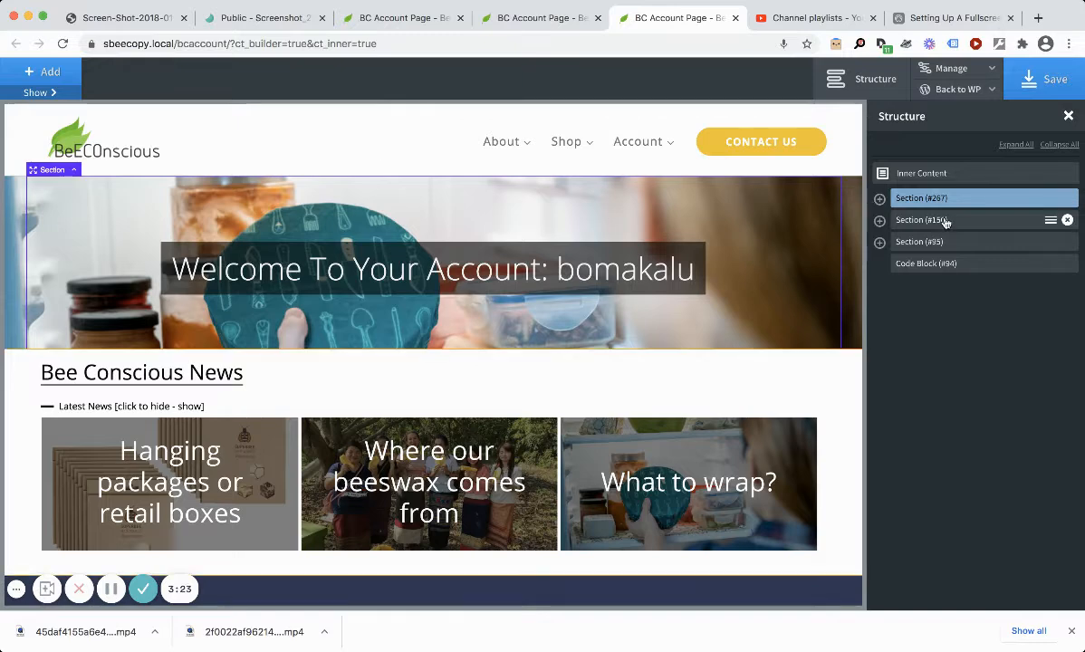
{"action": "left_click", "coordinate": [880, 221]}
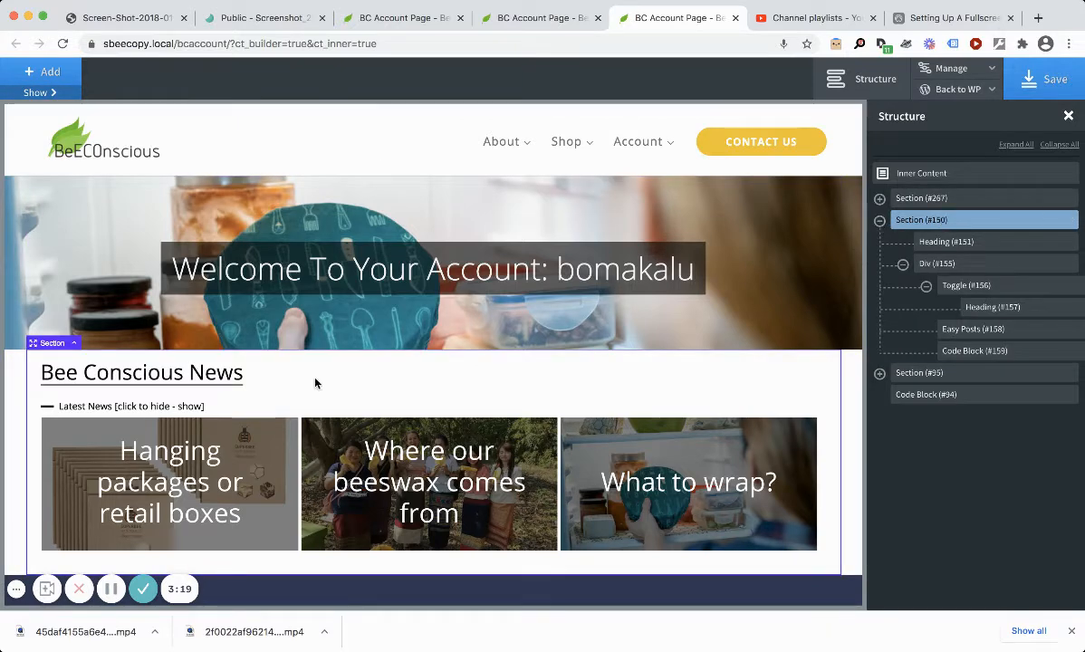
{"action": "left_click", "coordinate": [985, 264]}
{"action": "left_click", "coordinate": [1014, 289]}
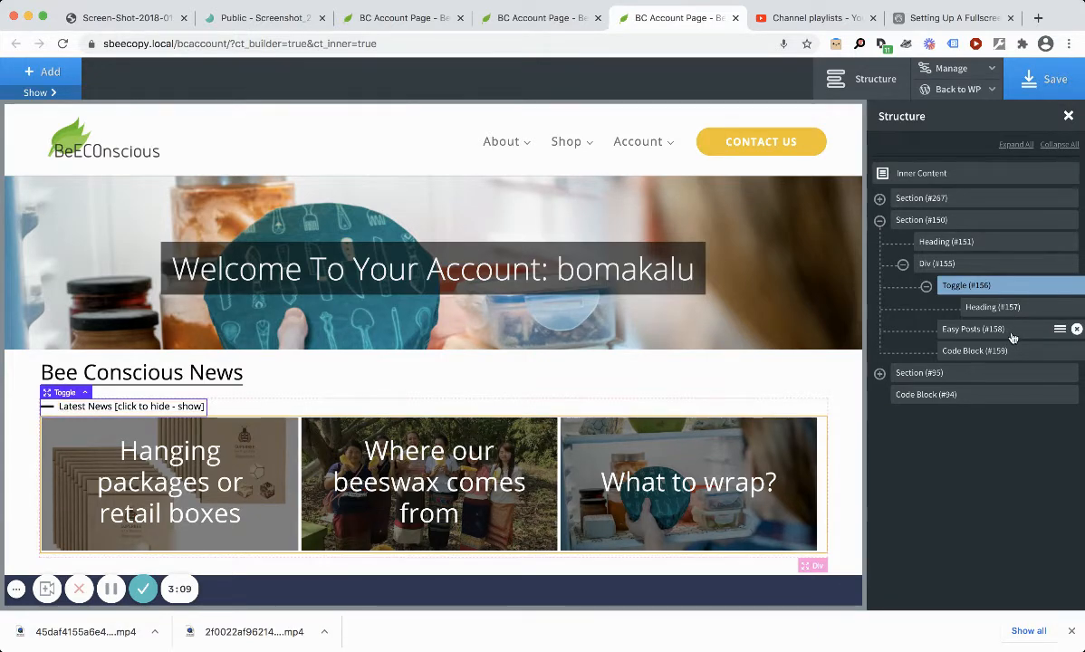
{"action": "left_click", "coordinate": [1013, 335]}
{"action": "left_click", "coordinate": [1010, 352]}
{"action": "left_click", "coordinate": [1006, 330]}
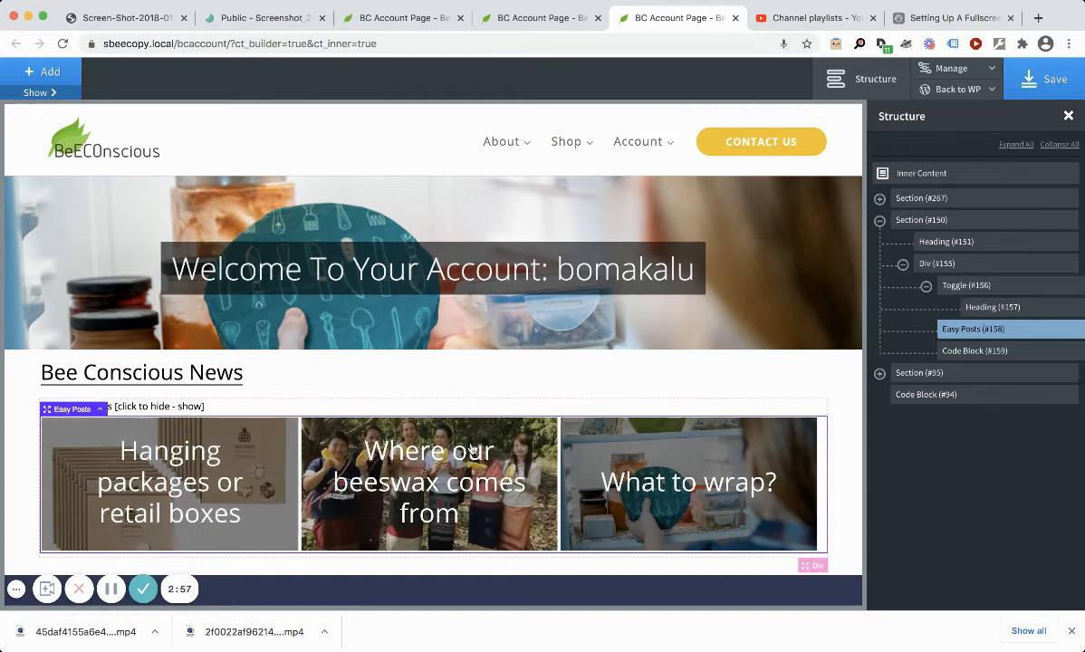
Try out the Latest News toggle, leaving the news posts hidden
{"action": "scroll", "coordinate": [236, 497], "scroll_direction": "down", "scroll_amount": 3}
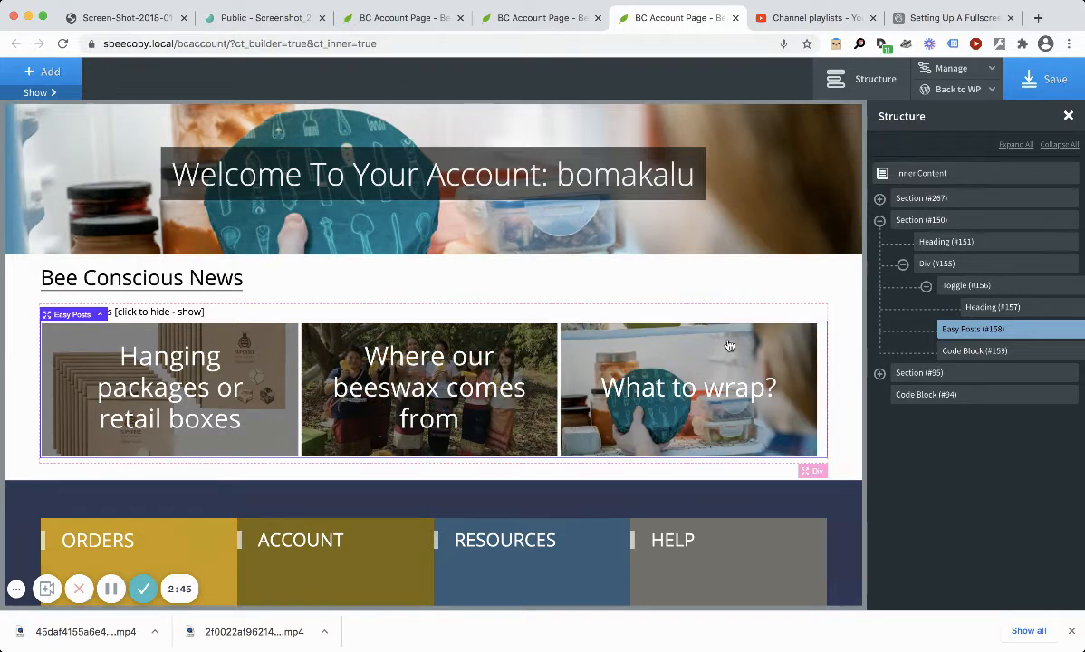
{"action": "left_click", "coordinate": [138, 312]}
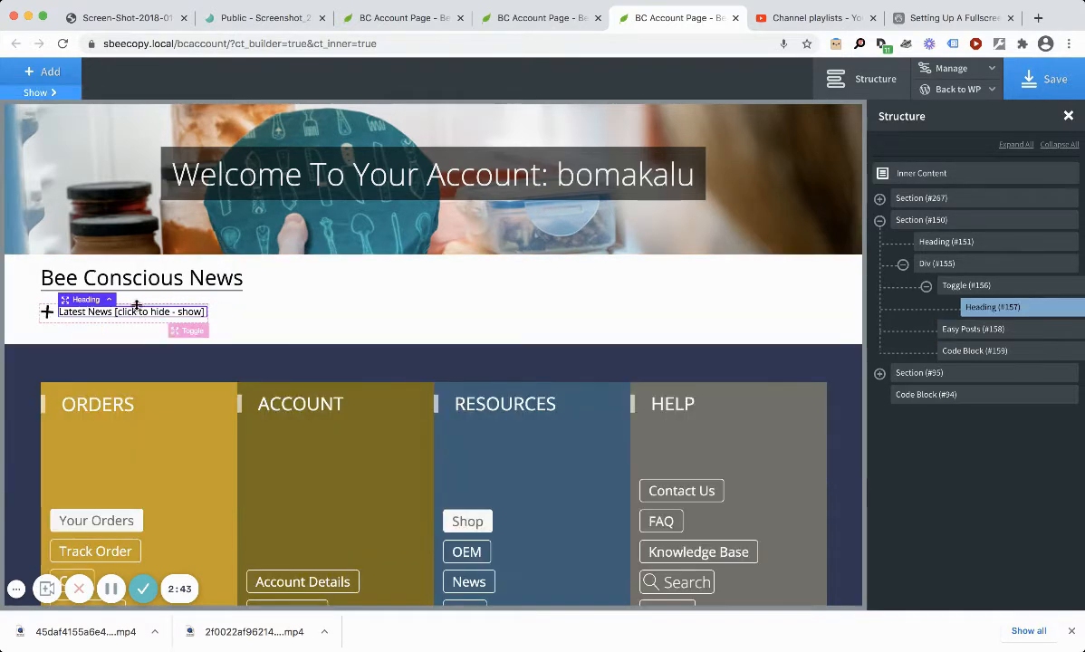
{"action": "left_click", "coordinate": [140, 314]}
{"action": "left_click", "coordinate": [140, 314]}
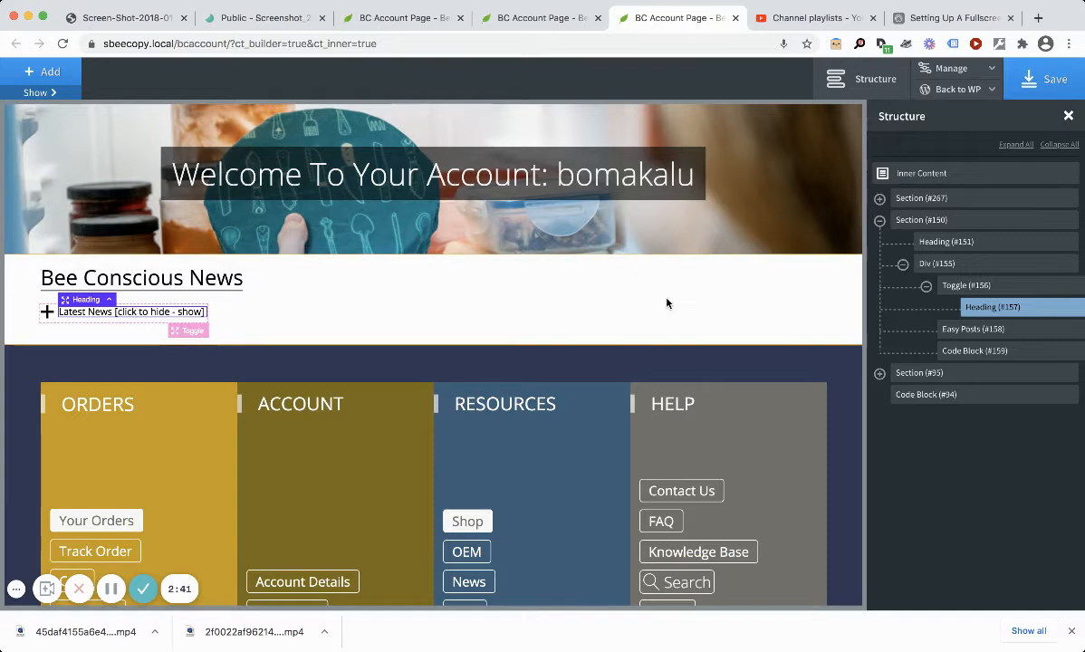
Select the account links section and inspect the Orders column's div and the div around its title
{"action": "scroll", "coordinate": [667, 303], "scroll_direction": "down", "scroll_amount": 2}
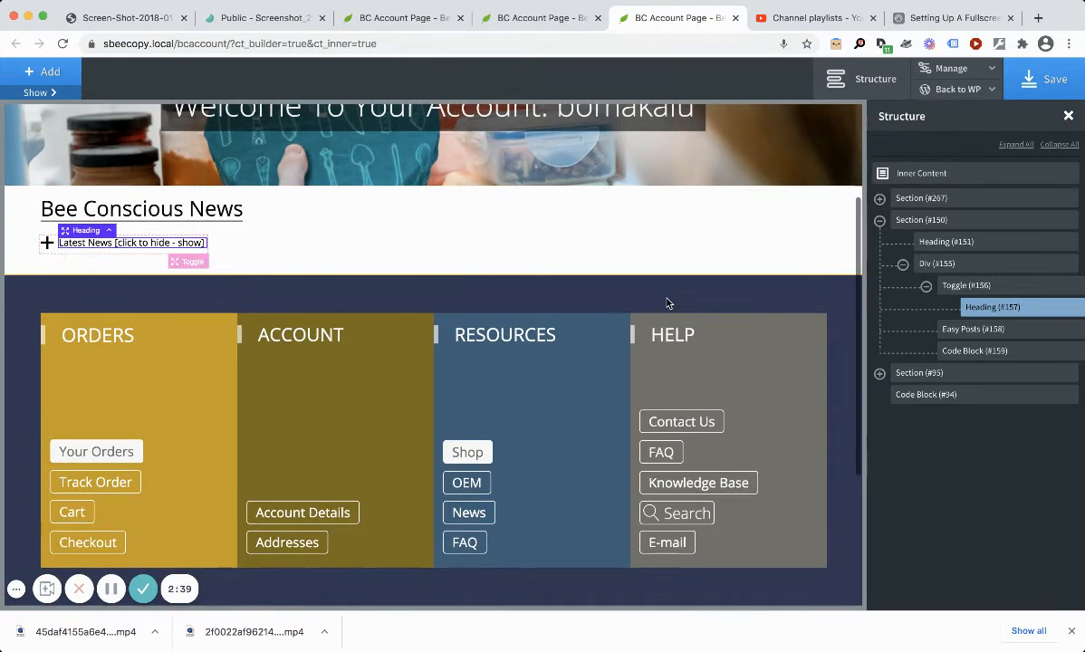
{"action": "left_click", "coordinate": [1013, 374]}
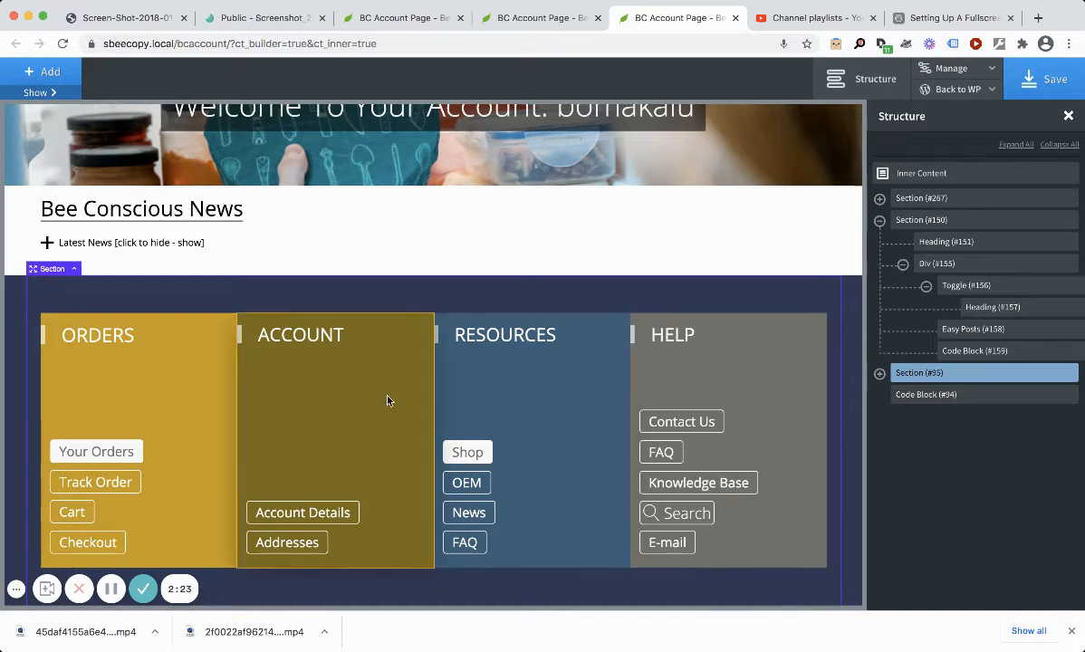
{"action": "left_click", "coordinate": [117, 337]}
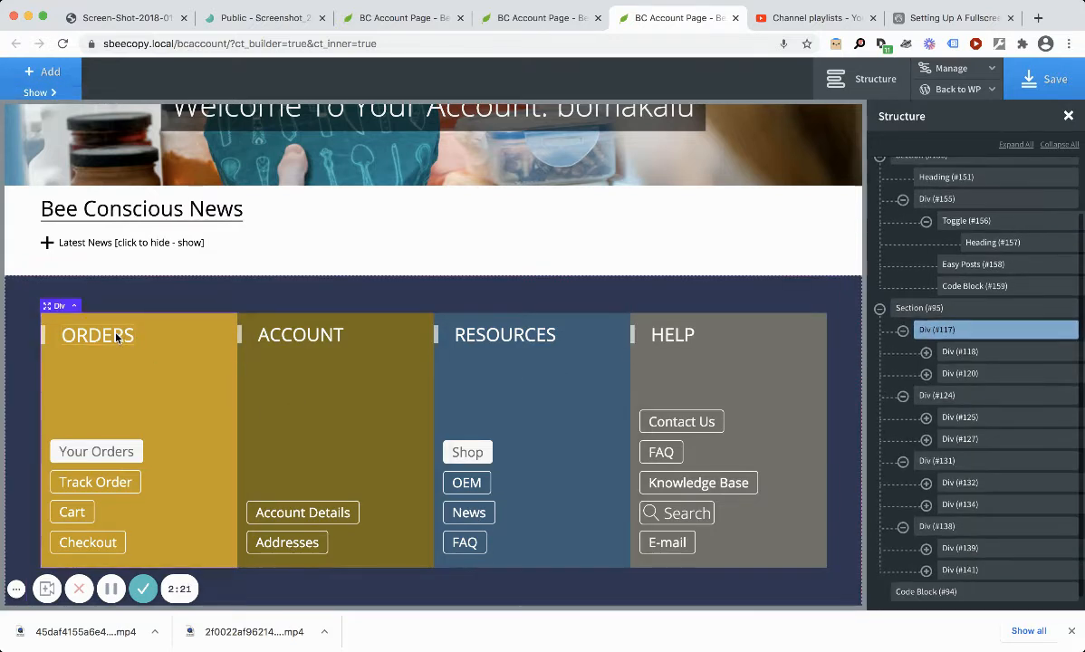
{"action": "left_click", "coordinate": [41, 333]}
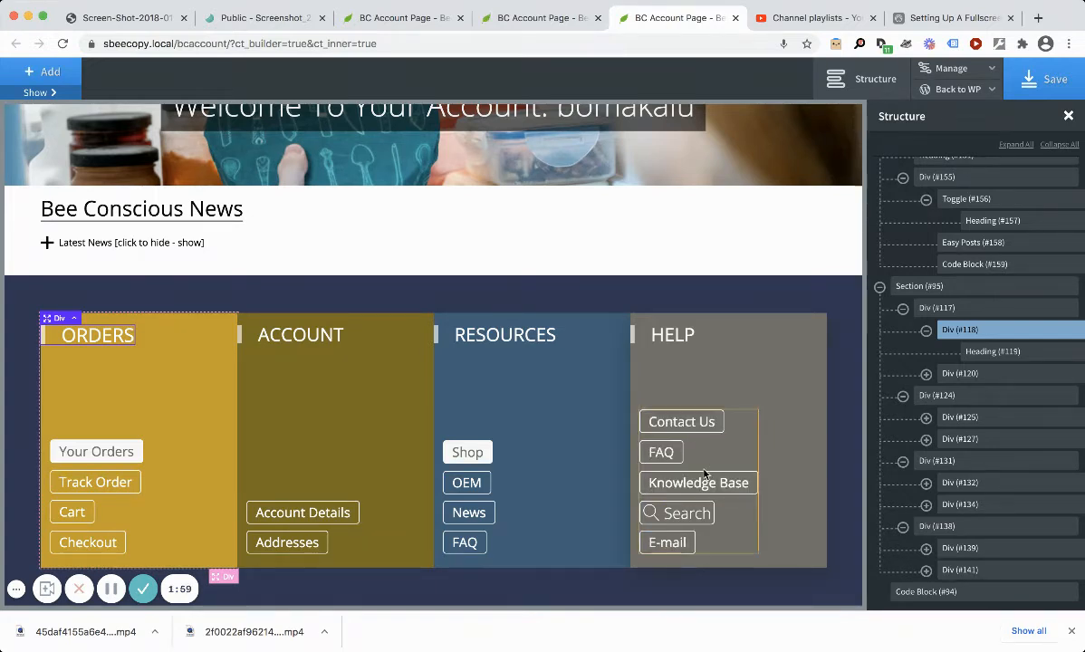
Inspect the icon and heading that make up the Search link in the Help column
{"action": "left_click", "coordinate": [694, 514]}
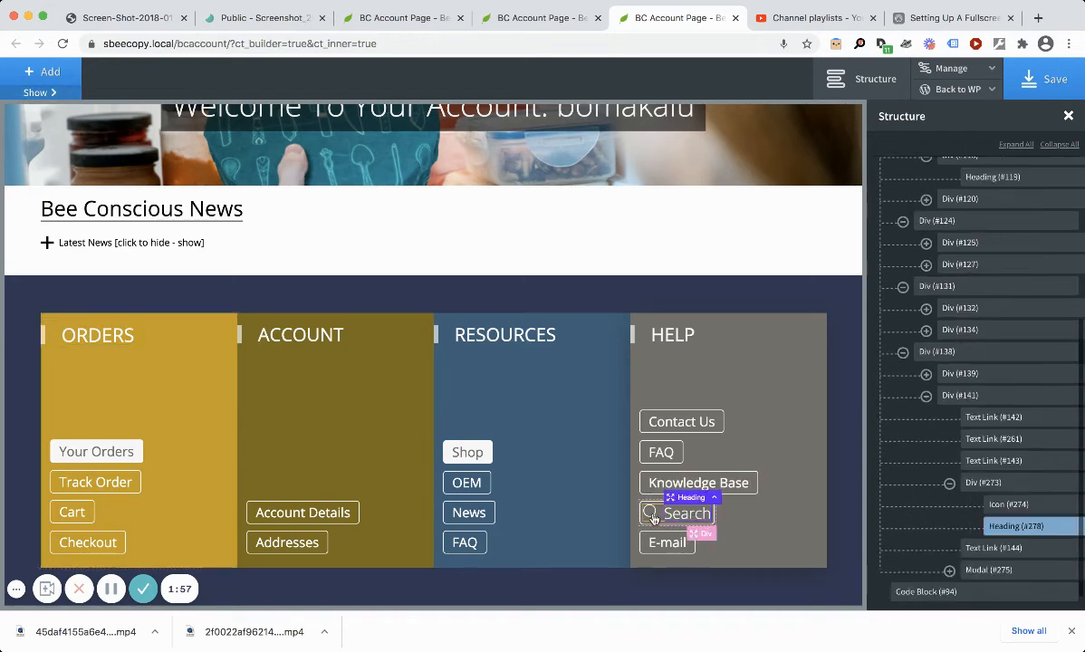
{"action": "left_click", "coordinate": [650, 513]}
{"action": "left_click", "coordinate": [685, 515]}
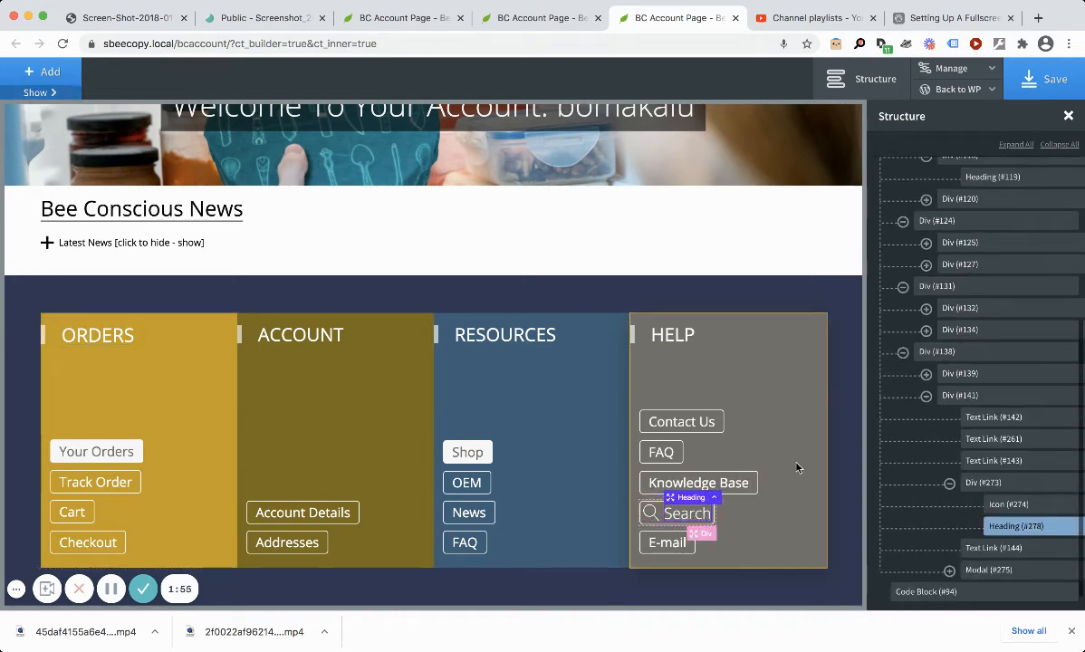
Expand Modal #275 in the Help column to inspect its search form and button
{"action": "scroll", "coordinate": [745, 432], "scroll_direction": "down", "scroll_amount": 3}
{"action": "scroll", "coordinate": [797, 468], "scroll_direction": "up", "scroll_amount": 5}
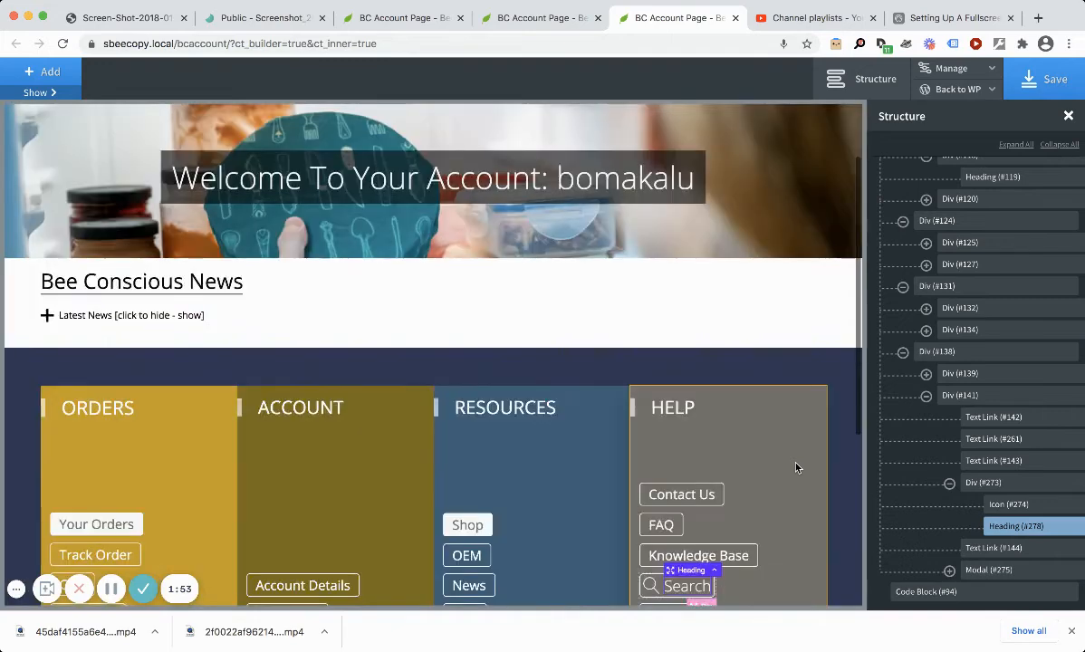
{"action": "scroll", "coordinate": [797, 469], "scroll_direction": "down", "scroll_amount": 5}
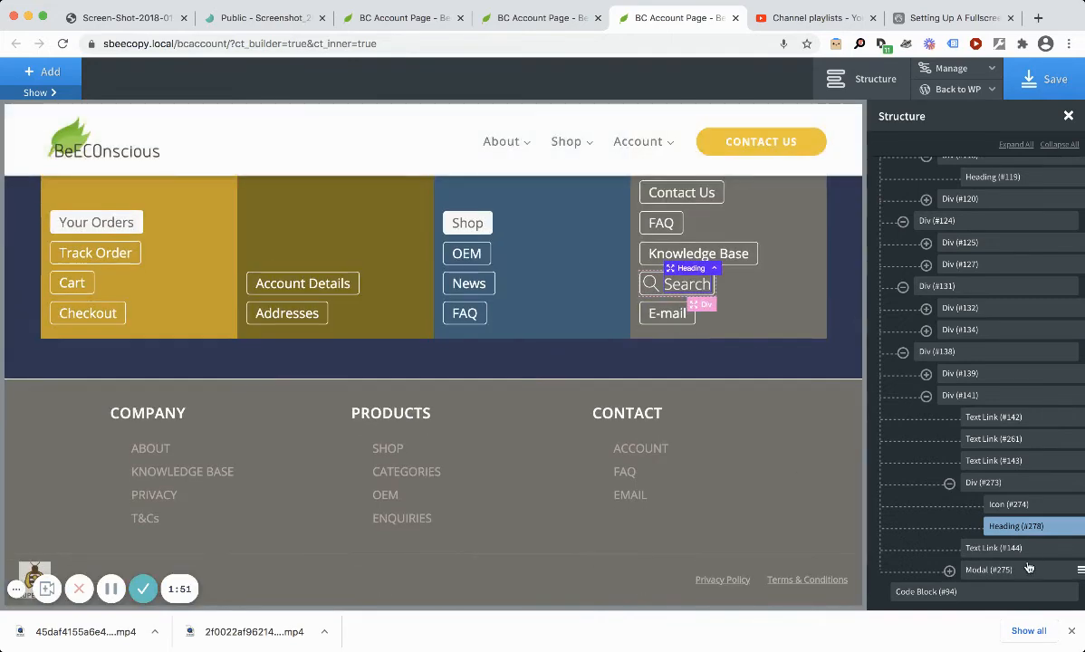
{"action": "left_click", "coordinate": [953, 573]}
{"action": "left_click", "coordinate": [949, 572]}
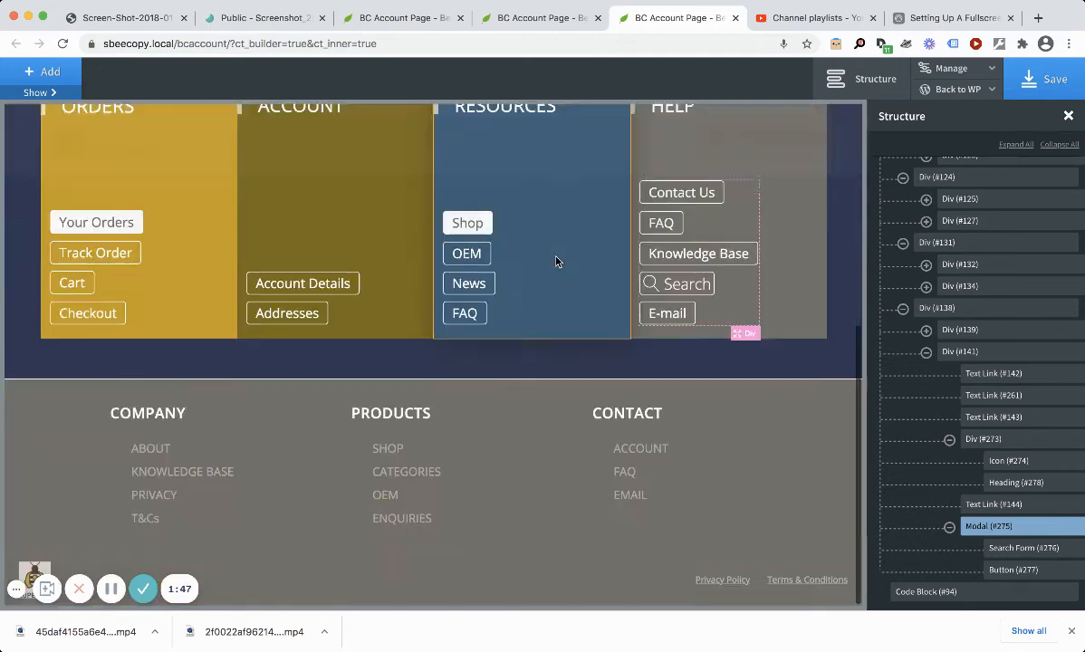
Select the Help column's outer div to inspect its extent within the account links section
{"action": "scroll", "coordinate": [557, 261], "scroll_direction": "up", "scroll_amount": 2}
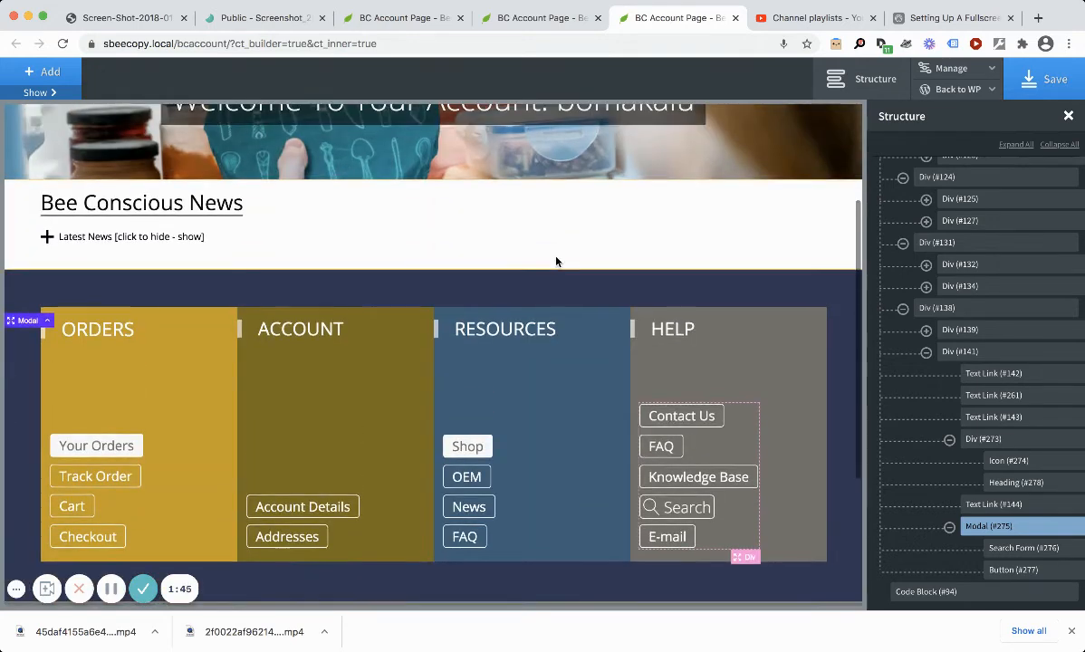
{"action": "scroll", "coordinate": [557, 261], "scroll_direction": "down", "scroll_amount": 1}
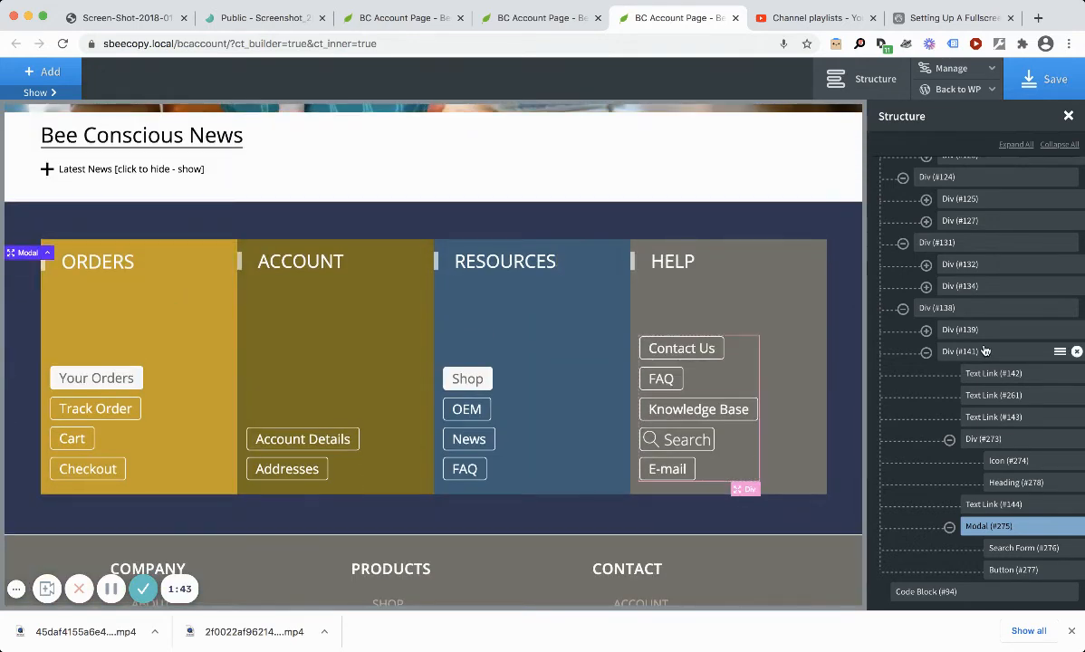
{"action": "left_click", "coordinate": [784, 297]}
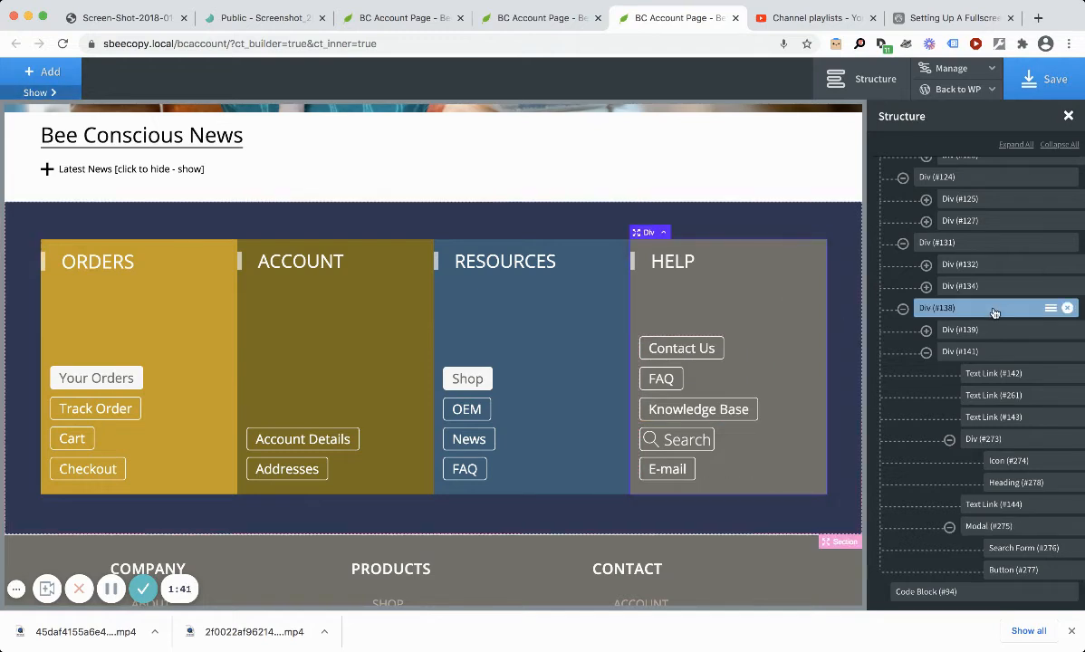
Inspect the account links section again, with the Orders column's div and the div around its title
{"action": "scroll", "coordinate": [994, 313], "scroll_direction": "up", "scroll_amount": 2}
{"action": "scroll", "coordinate": [996, 250], "scroll_direction": "up", "scroll_amount": 3}
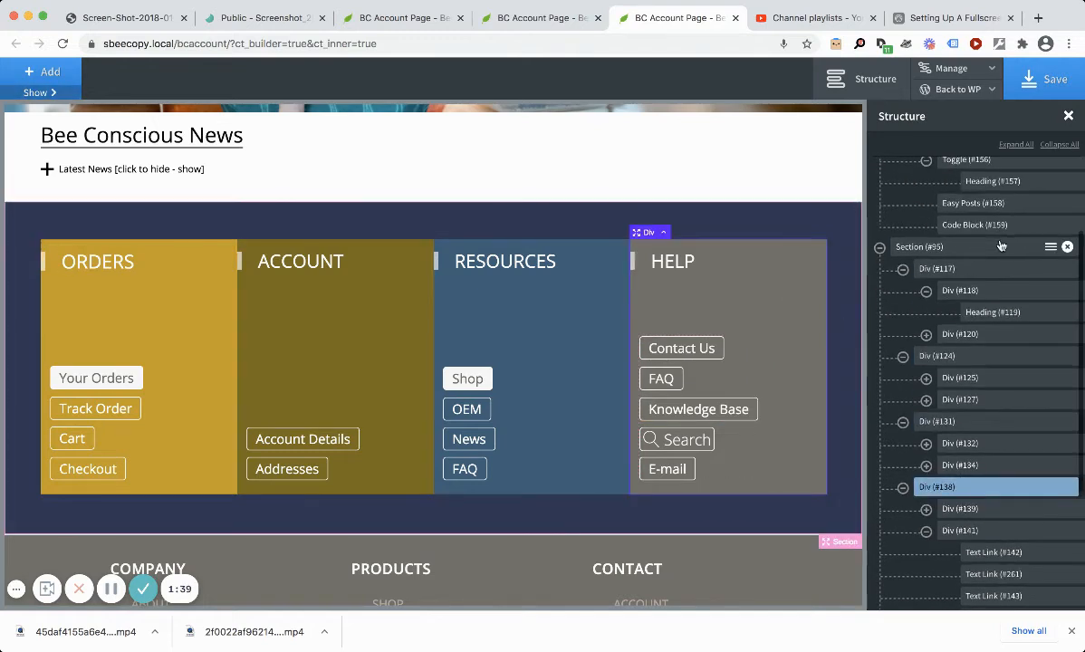
{"action": "left_click", "coordinate": [997, 248]}
{"action": "left_click", "coordinate": [1003, 271]}
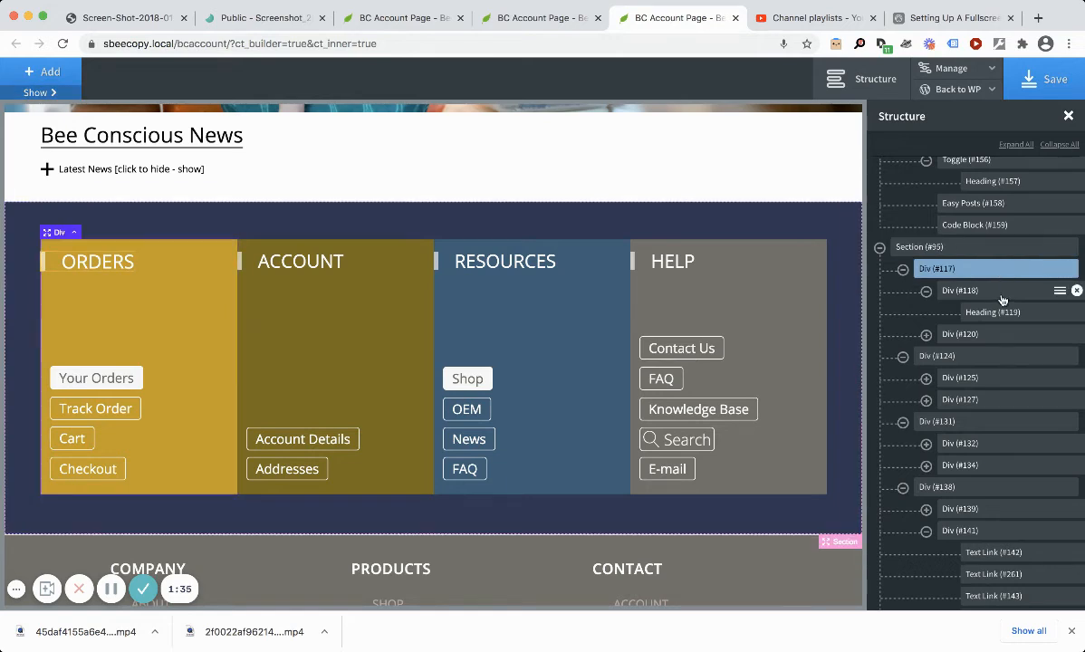
{"action": "left_click", "coordinate": [1002, 292]}
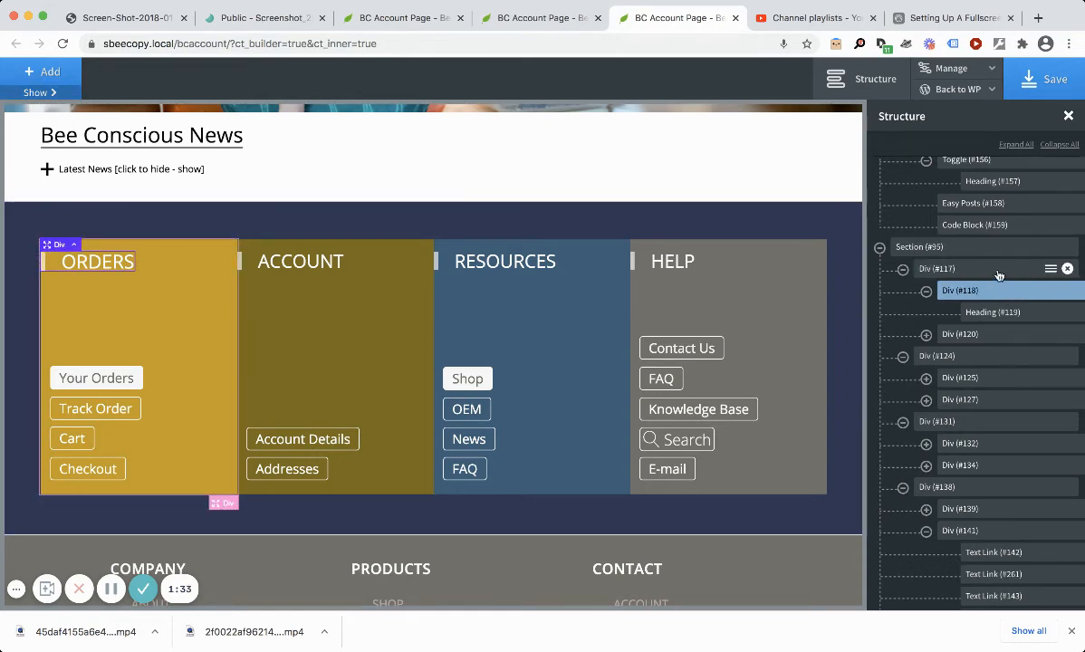
Select the Orders column's div and collapse the column divs under Section #95 in the structure tree
{"action": "left_click", "coordinate": [937, 268]}
{"action": "left_click", "coordinate": [903, 269]}
{"action": "left_click", "coordinate": [903, 291]}
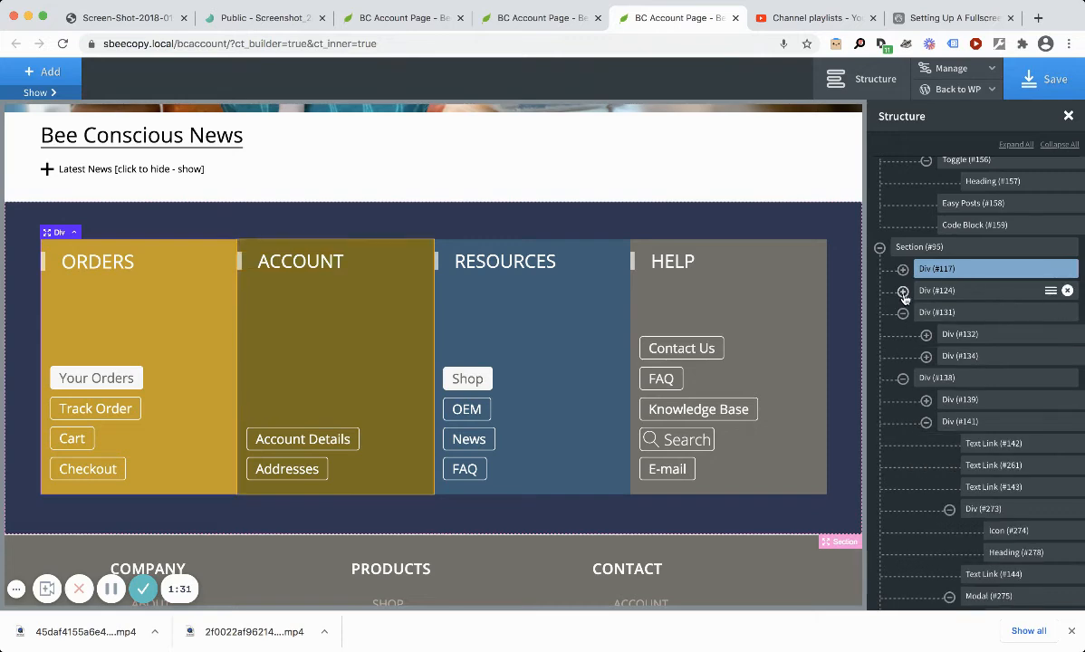
{"action": "left_click", "coordinate": [903, 313]}
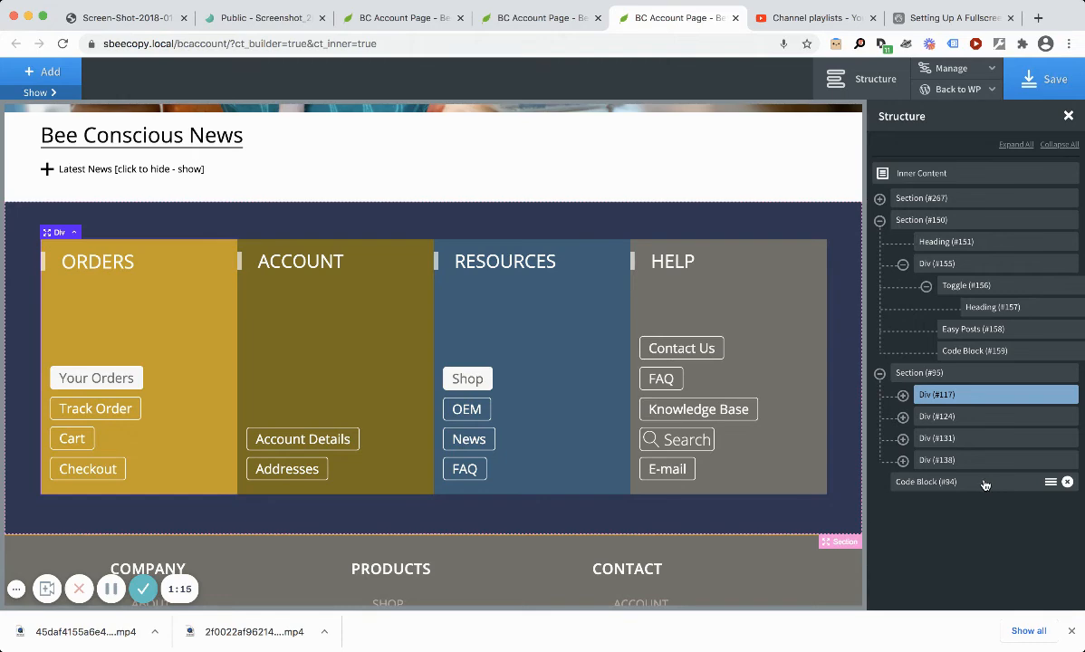
Expand the Latest News toggle in the page preview and look over the whole account page with the posts shown
{"action": "scroll", "coordinate": [680, 437], "scroll_direction": "down", "scroll_amount": 3}
{"action": "scroll", "coordinate": [705, 434], "scroll_direction": "up", "scroll_amount": 5}
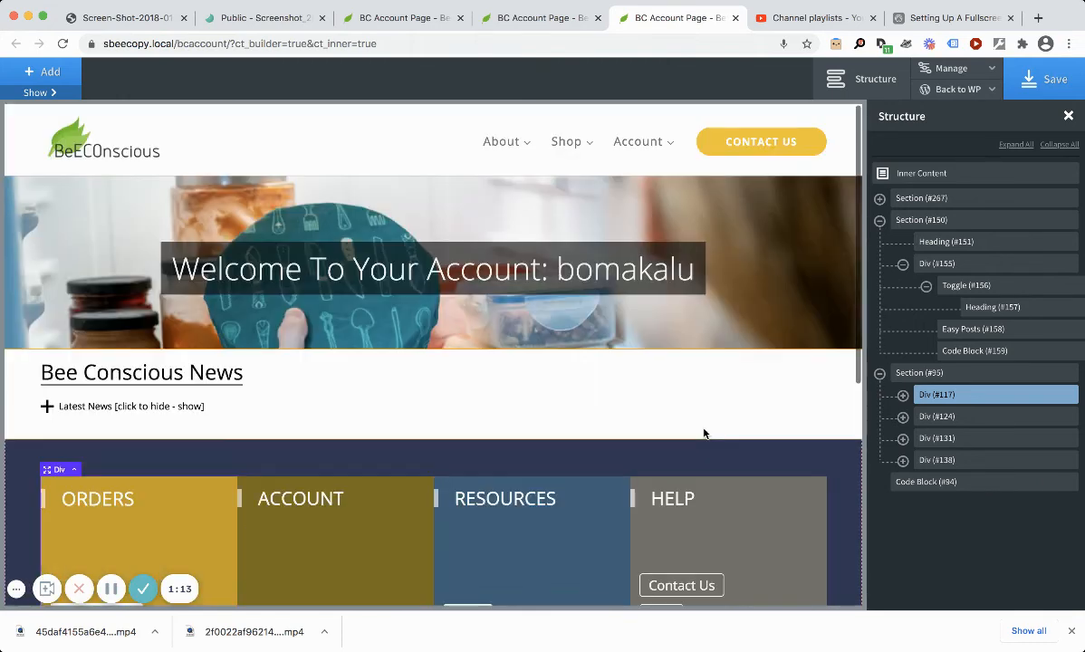
{"action": "left_click", "coordinate": [133, 404]}
{"action": "scroll", "coordinate": [580, 332], "scroll_direction": "down", "scroll_amount": 8}
{"action": "scroll", "coordinate": [580, 331], "scroll_direction": "up", "scroll_amount": 8}
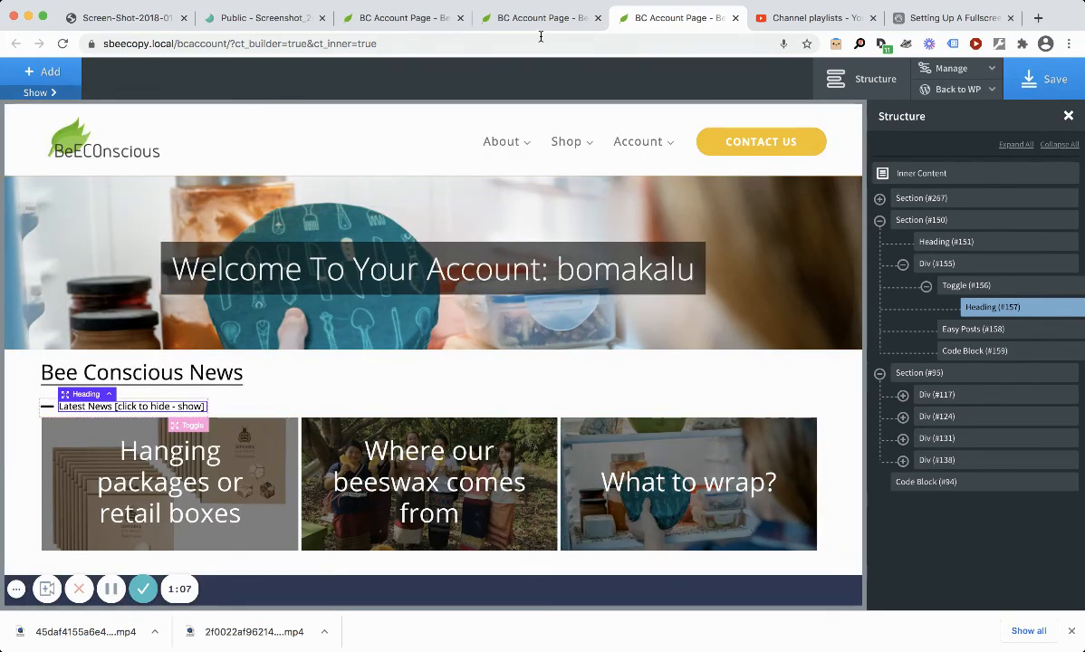
Switch to the live account page, look it over from header to footer, and hide its Latest News posts
{"action": "left_click", "coordinate": [539, 19]}
{"action": "scroll", "coordinate": [636, 342], "scroll_direction": "down", "scroll_amount": 4}
{"action": "scroll", "coordinate": [637, 344], "scroll_direction": "down", "scroll_amount": 3}
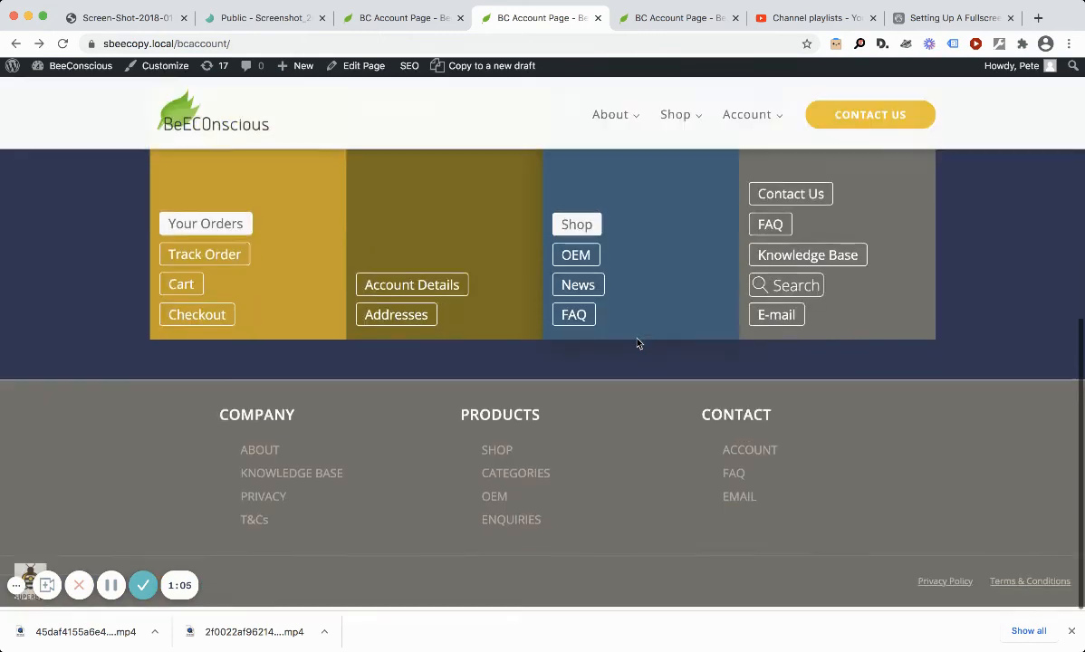
{"action": "scroll", "coordinate": [637, 343], "scroll_direction": "up", "scroll_amount": 6}
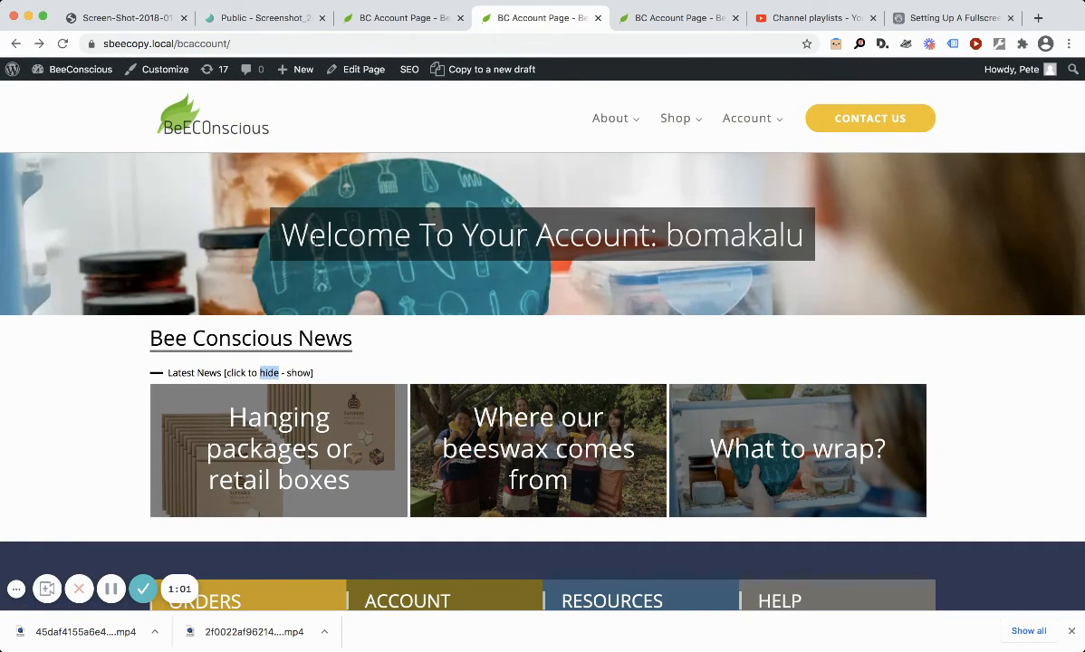
{"action": "left_click", "coordinate": [162, 372]}
{"action": "scroll", "coordinate": [337, 313], "scroll_direction": "down", "scroll_amount": 5}
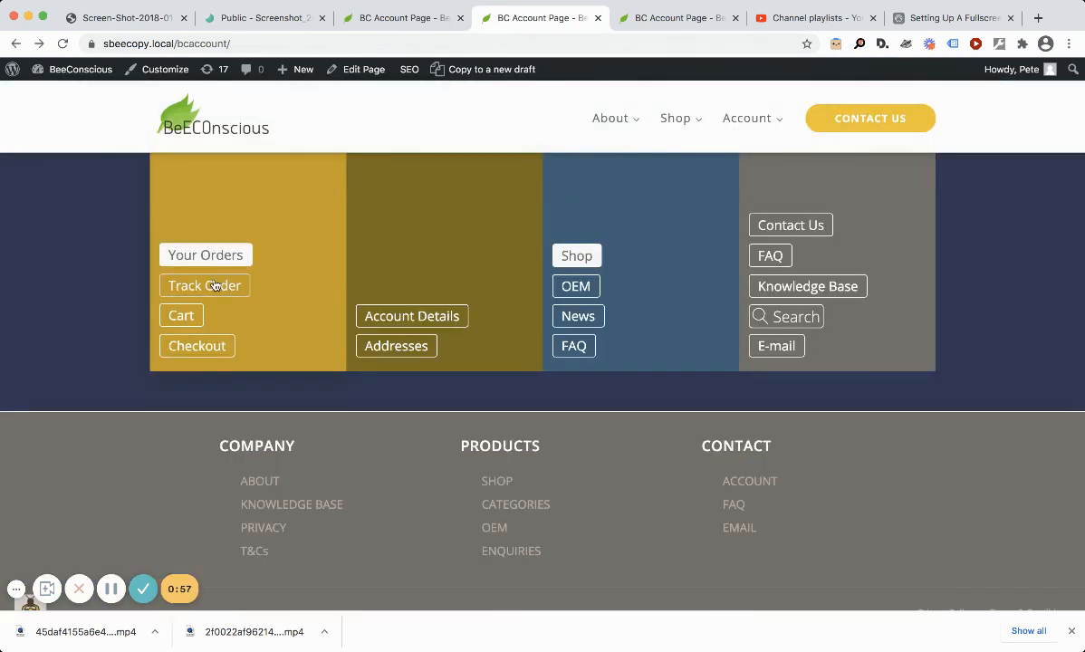